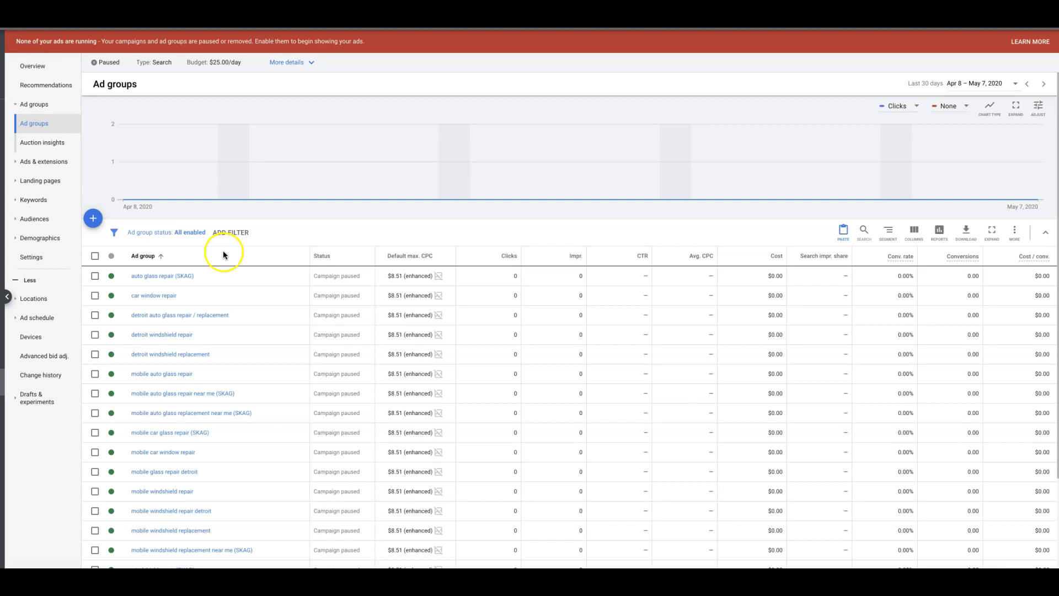
Step: Open the Search Keywords list for the paused campaign
click(46, 203)
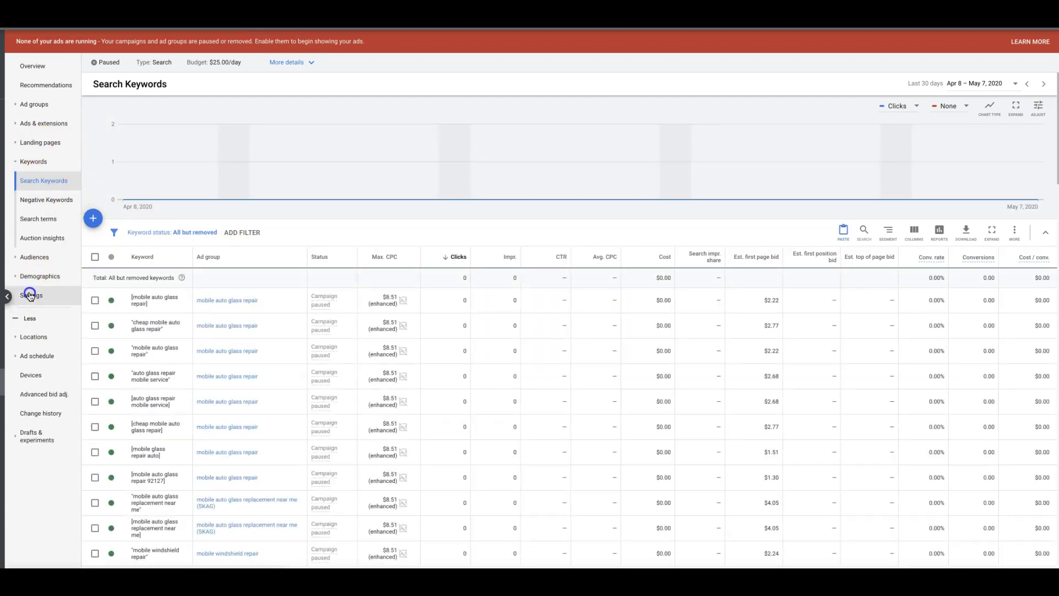
Step: Open the campaign's Locations setting, showing the 30 mi radius and Warren, Michigan targets
click(29, 295)
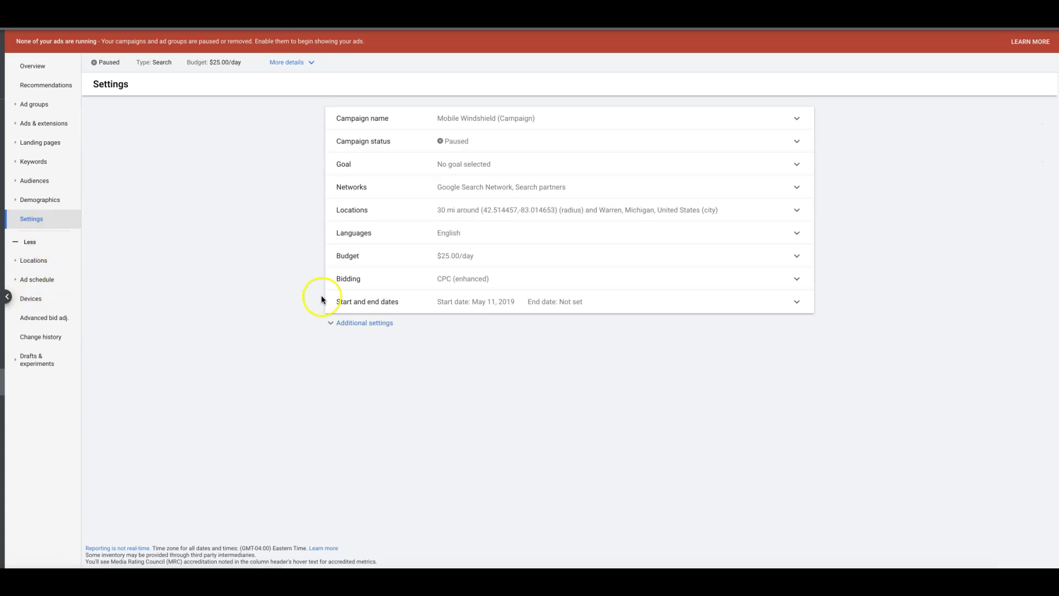
click(341, 321)
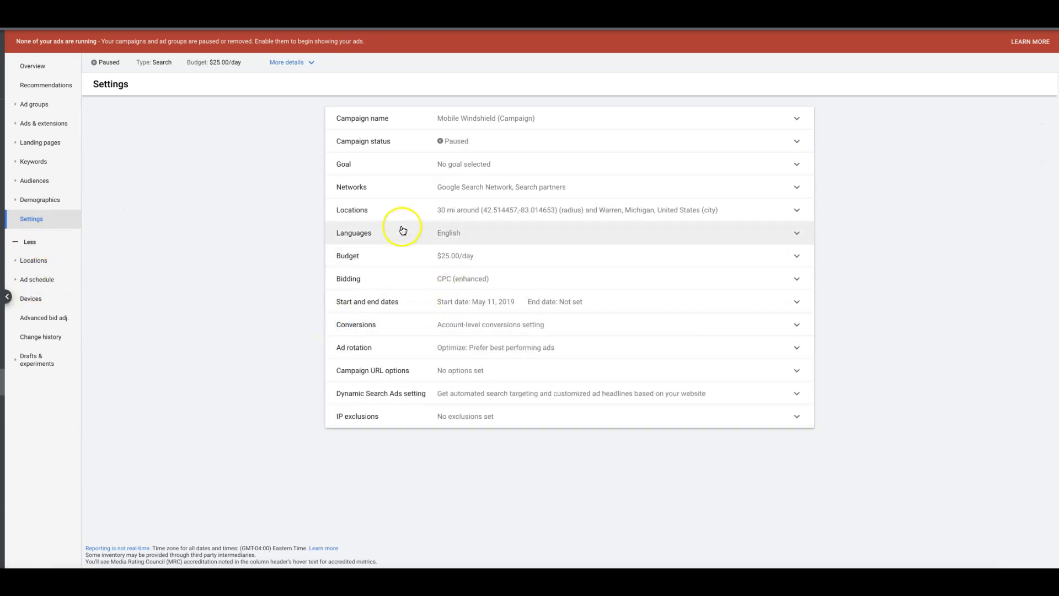
click(388, 218)
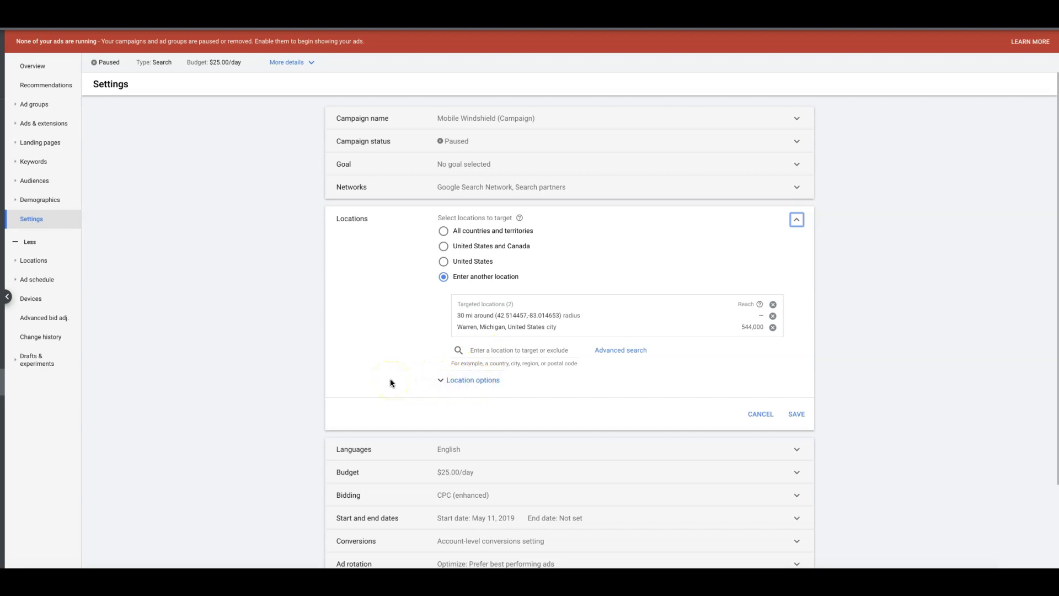
click(442, 381)
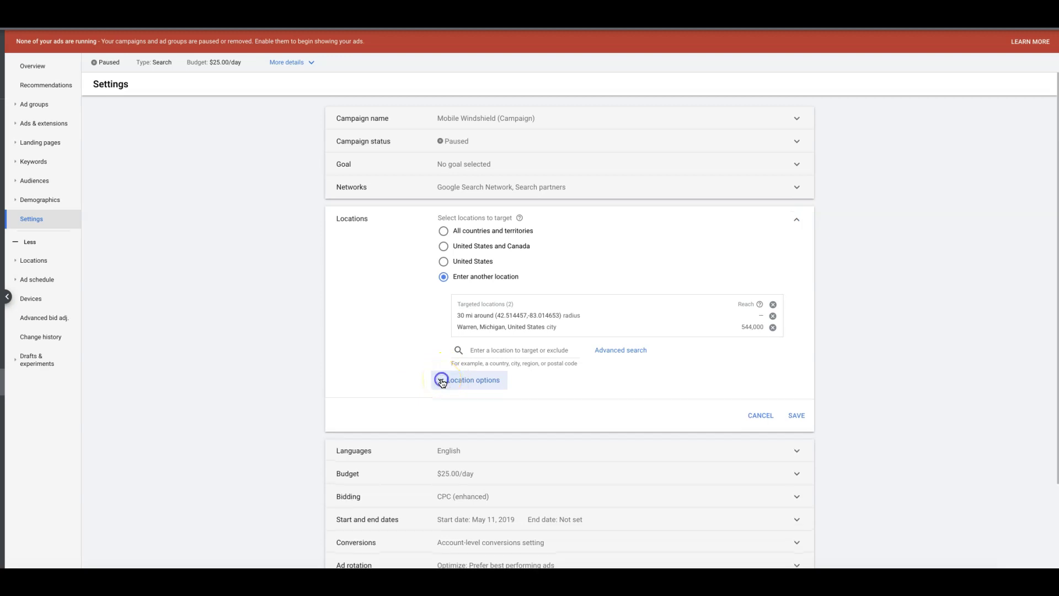
Step: Expand Location options to show the Target and Exclude choices
click(448, 434)
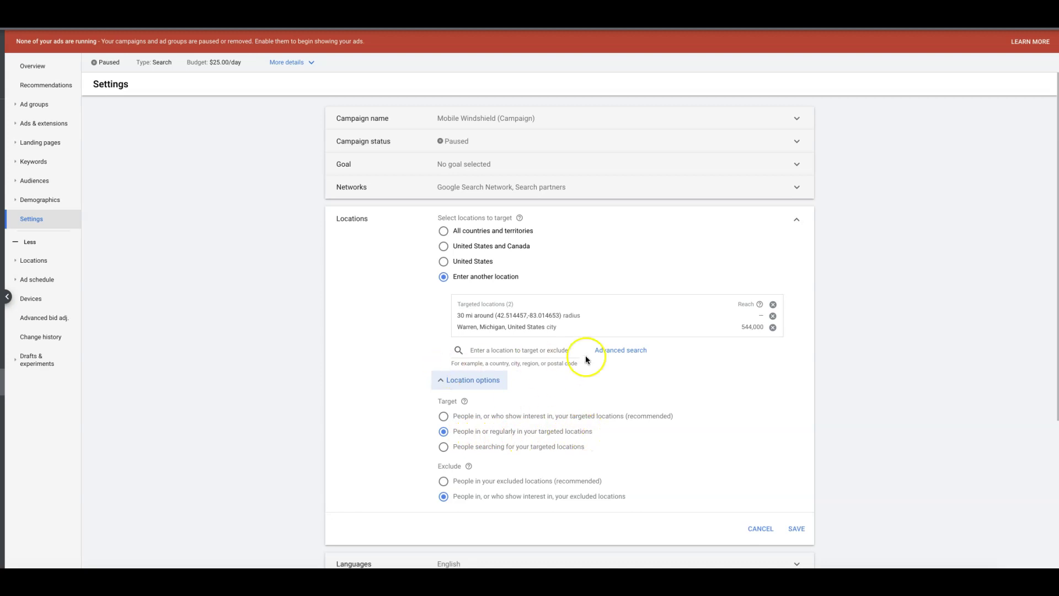
scroll(521, 324, down, 1)
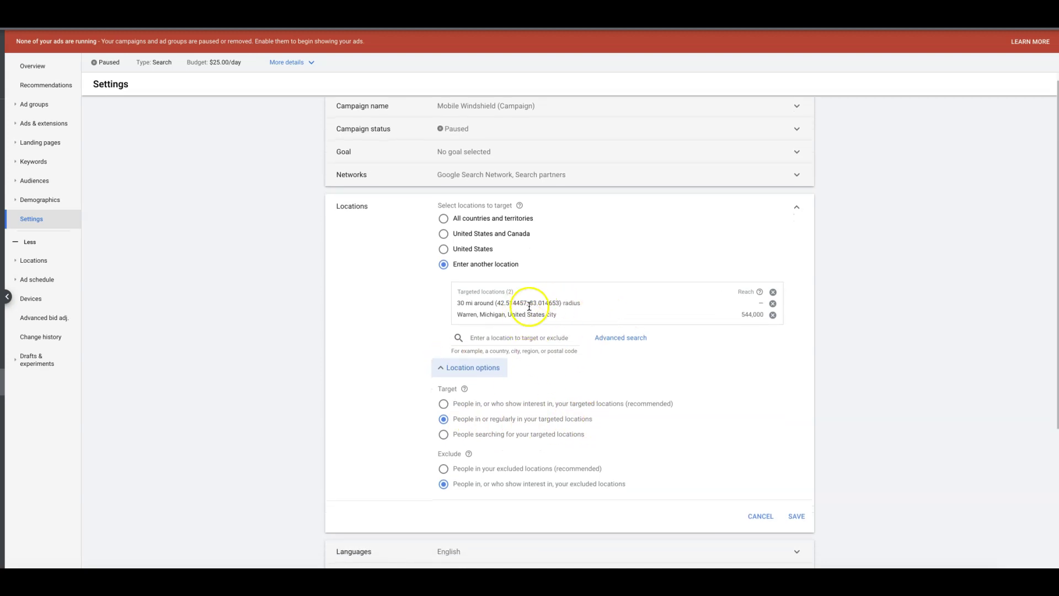
Step: In advanced search, target the Detroit MI DMA region, view it on the map, then remove it
click(618, 341)
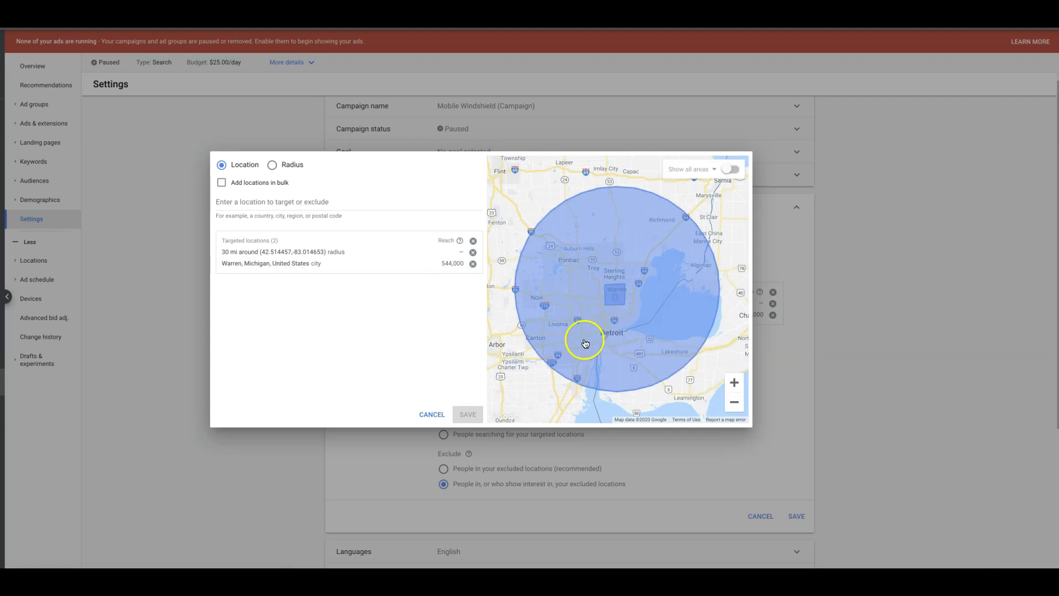
click(255, 203)
text(detroit)
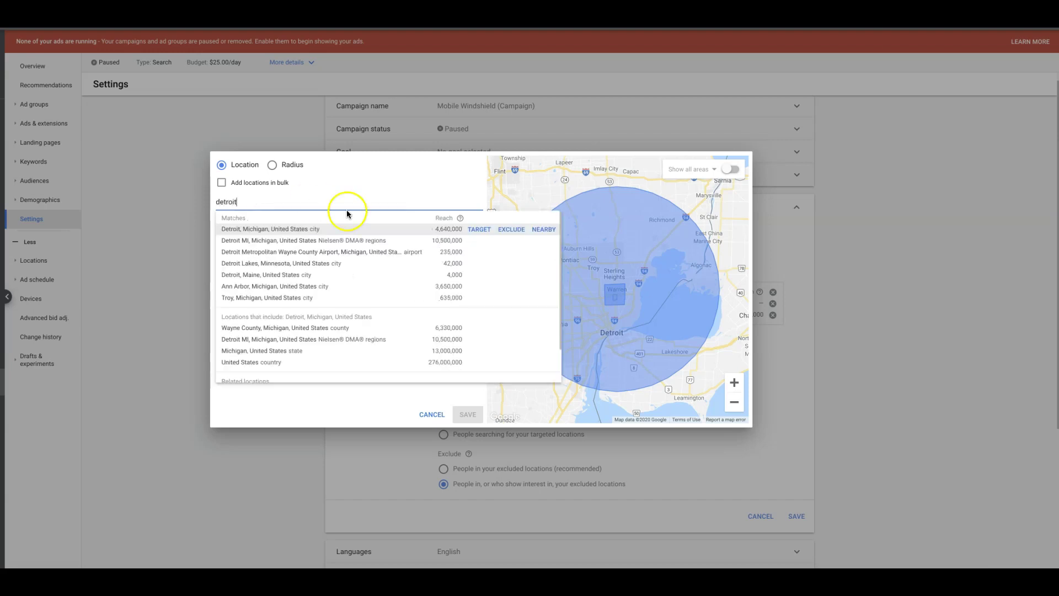
click(479, 241)
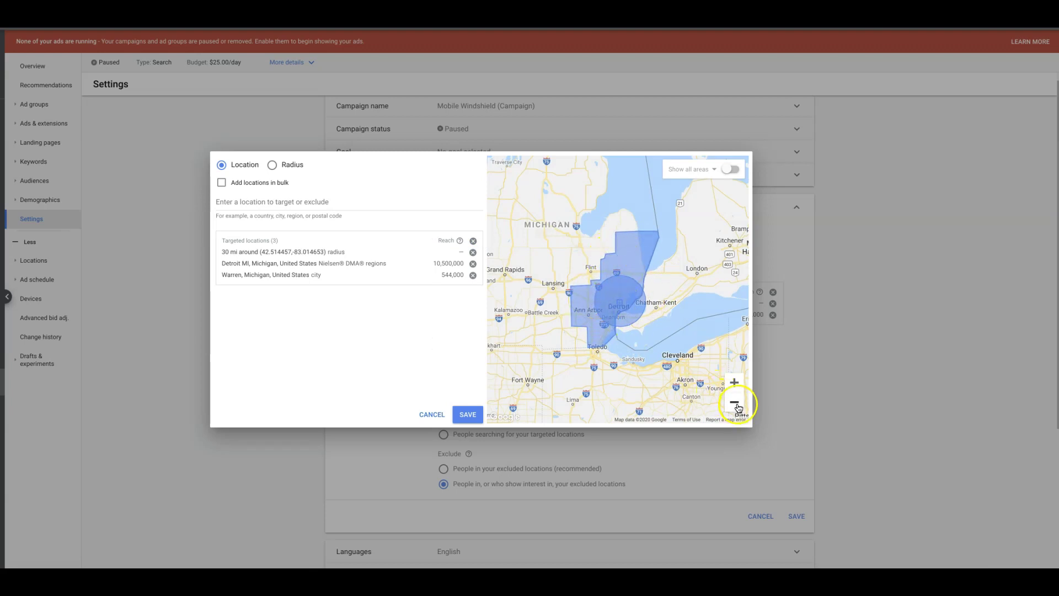
click(734, 382)
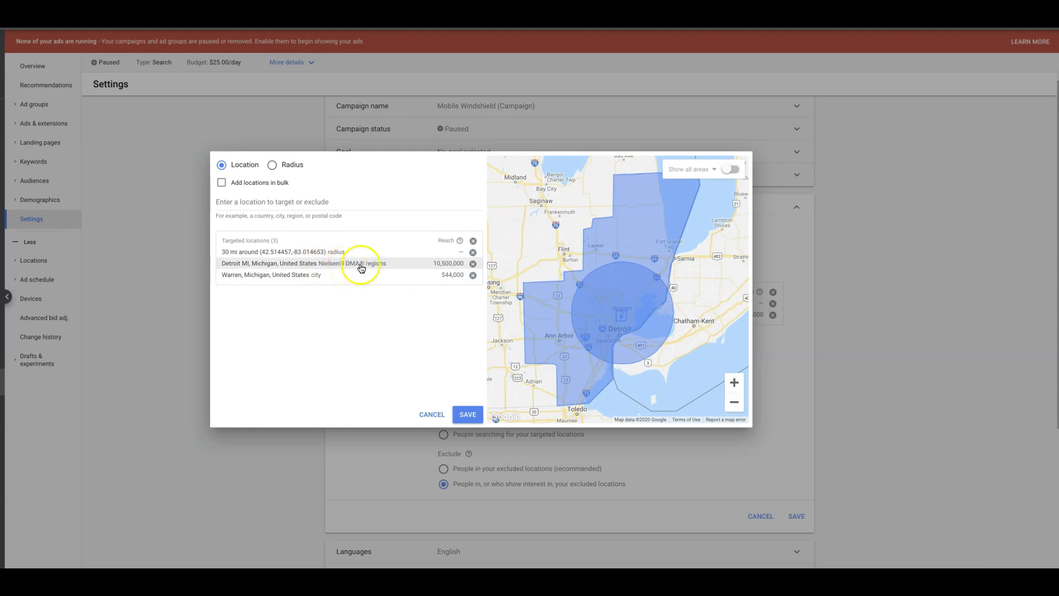
click(472, 264)
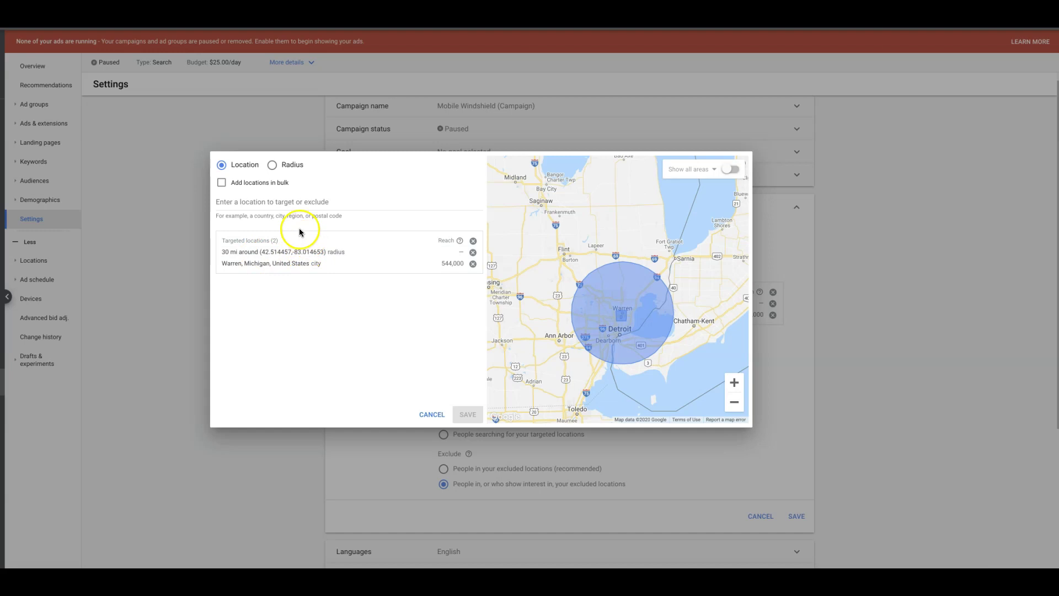
Step: Target a 10 mi radius around Detroit, MI
click(272, 166)
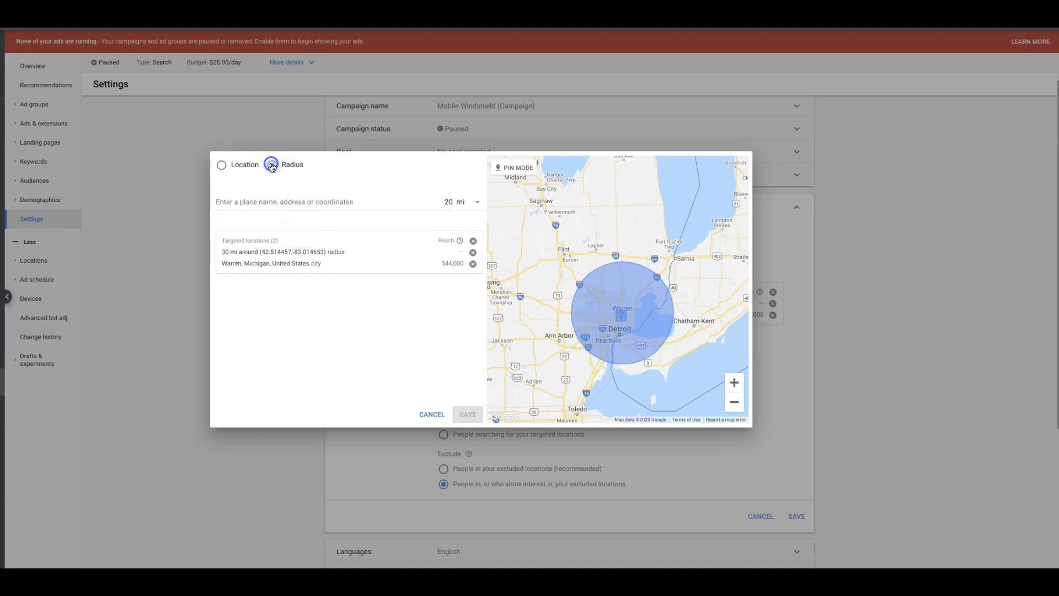
click(445, 201)
click(367, 203)
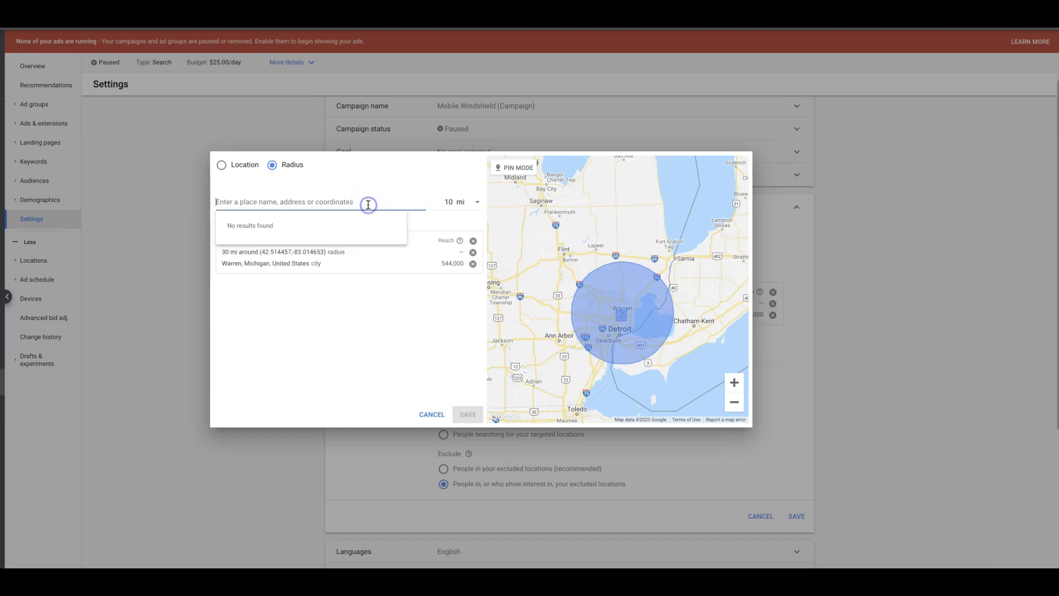
text(detroit)
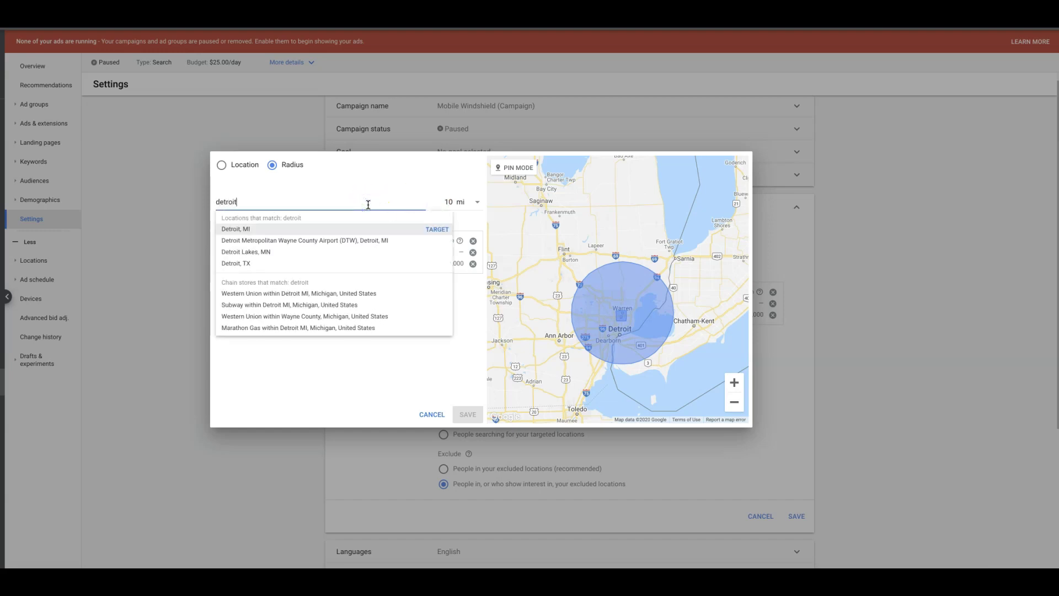
click(437, 229)
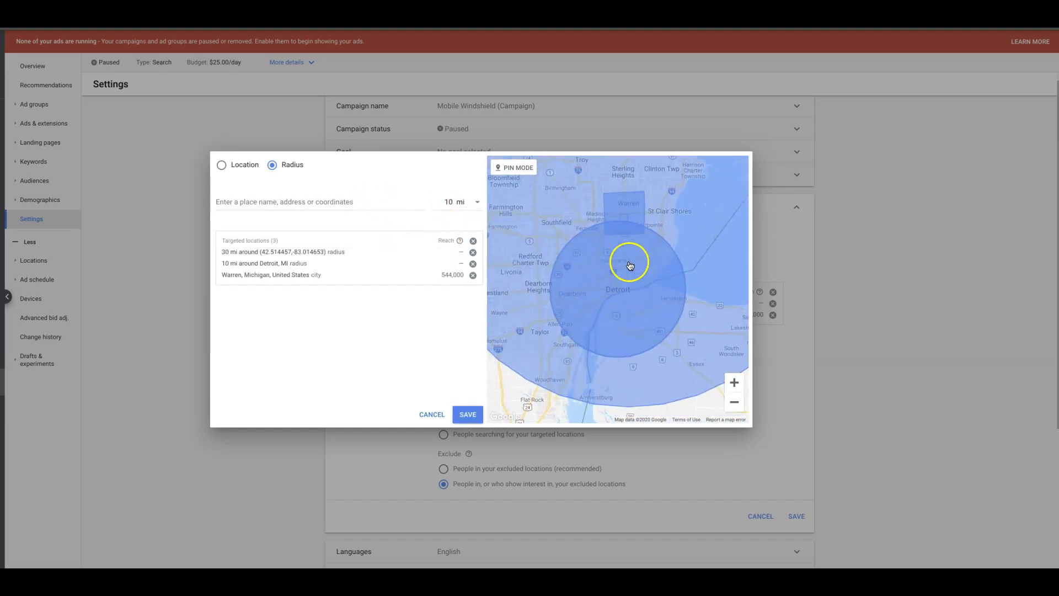
Step: Add a 20 mi radius around Detroit, MI and save the targeted locations
click(444, 202)
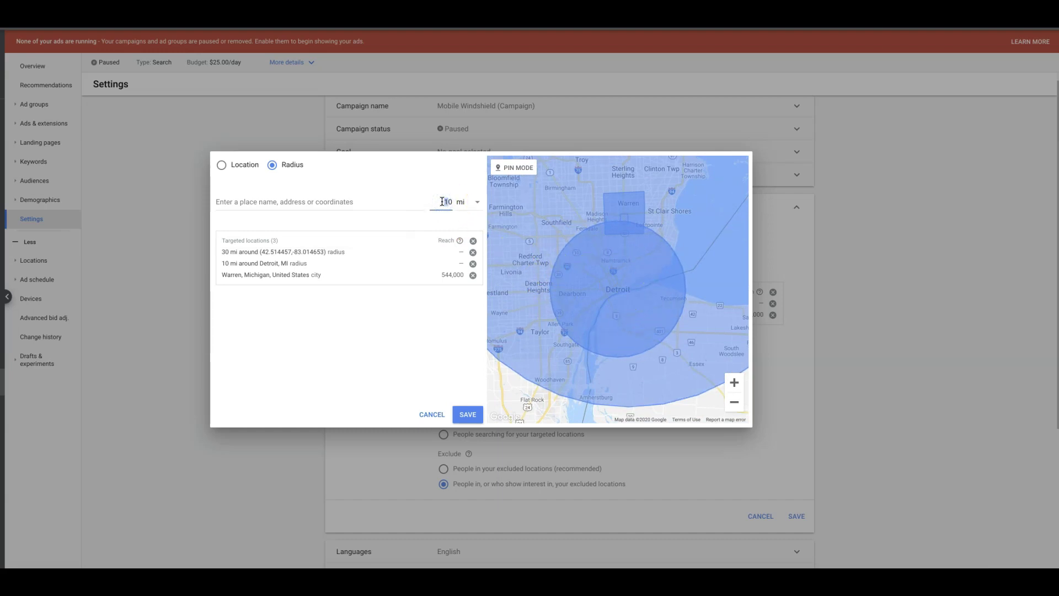
key(Delete)
text(20)
click(318, 202)
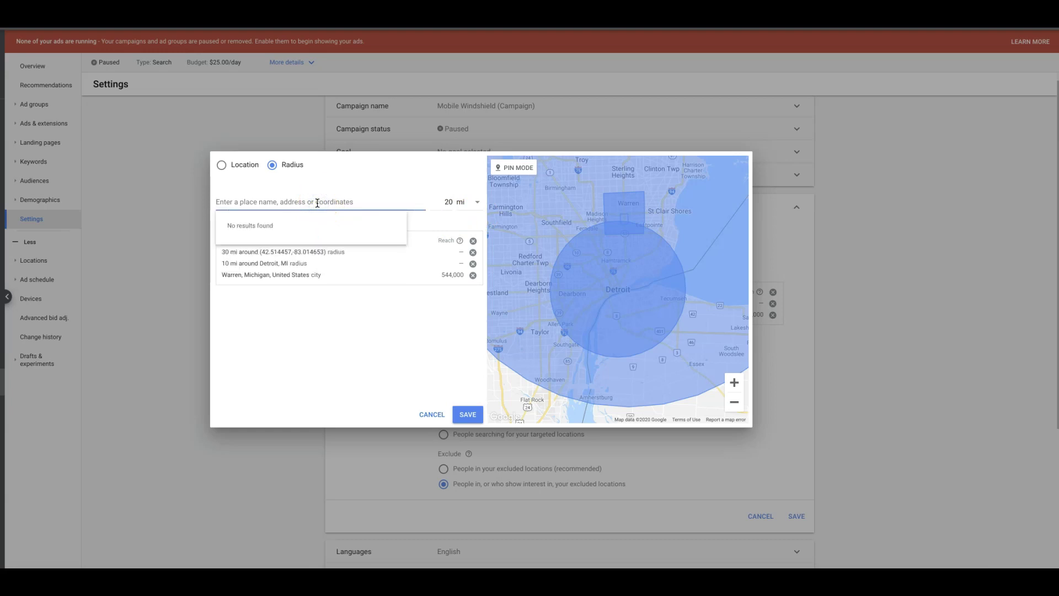
text(detroit)
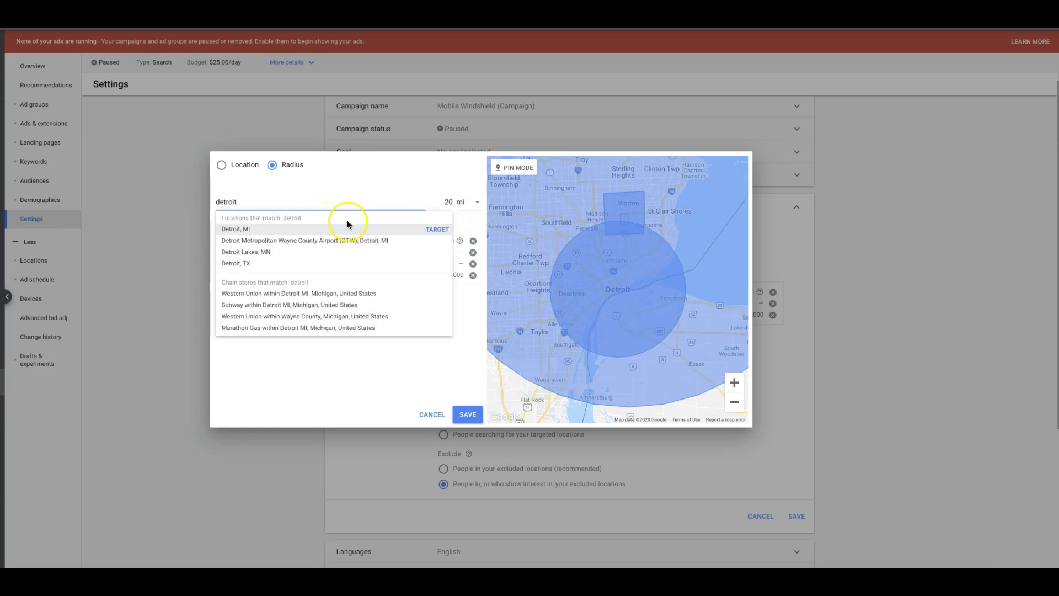
click(435, 228)
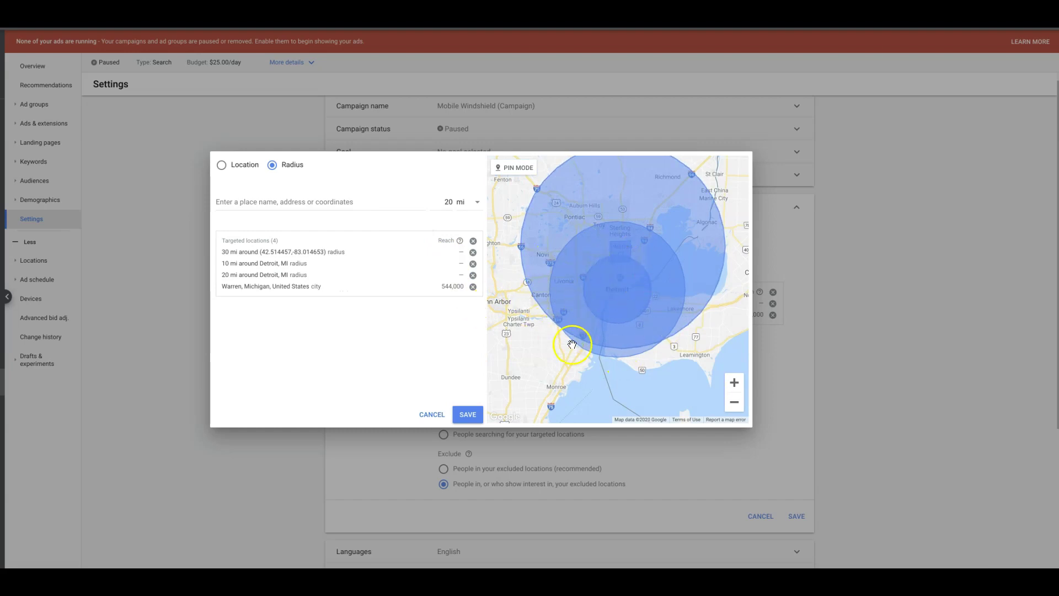
click(469, 417)
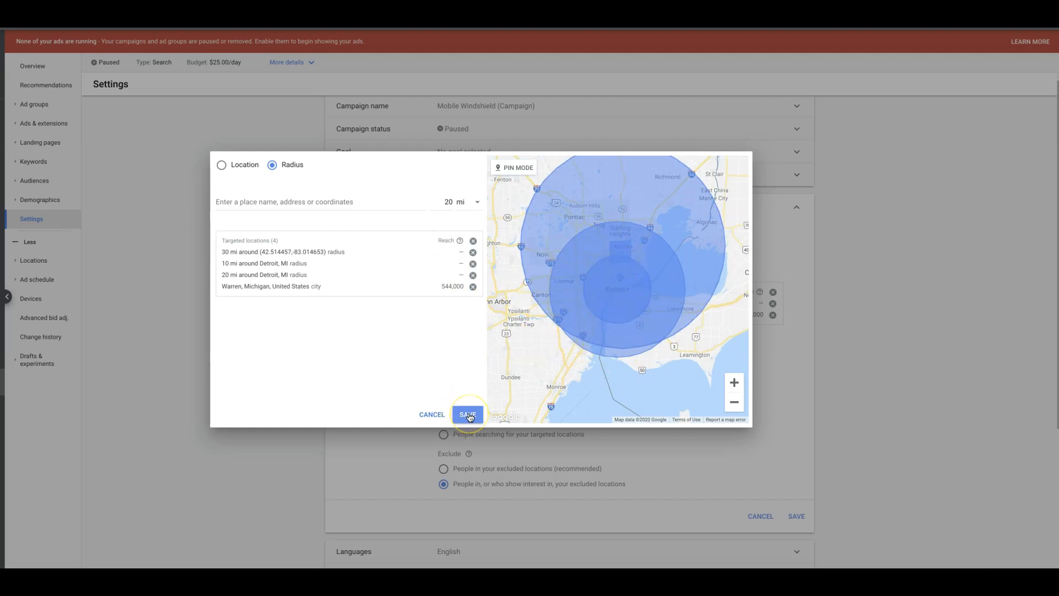
click(470, 417)
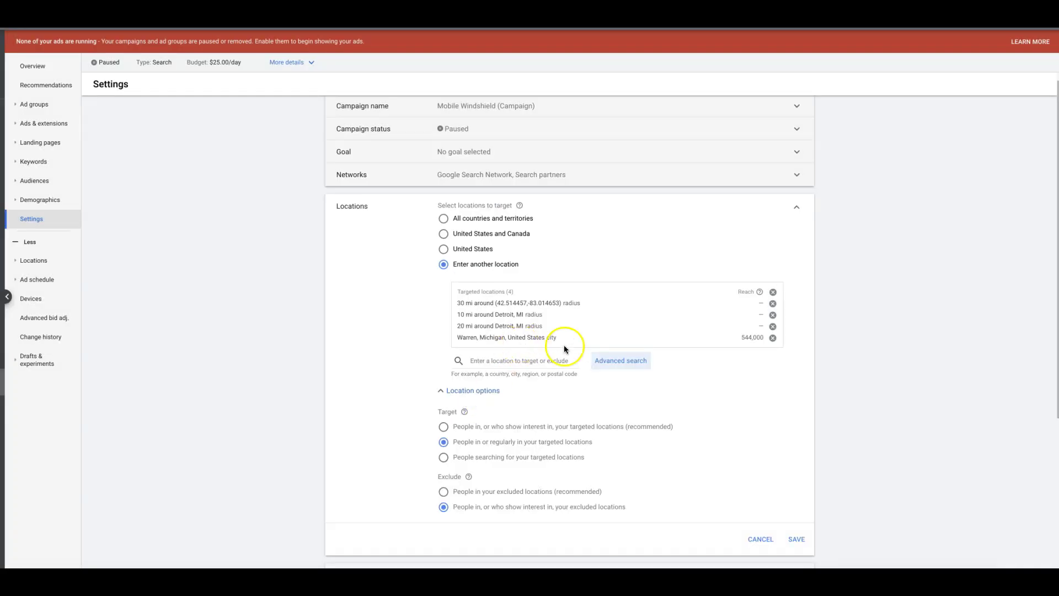
Step: Reopen advanced location search and turn on Add locations in bulk
click(617, 363)
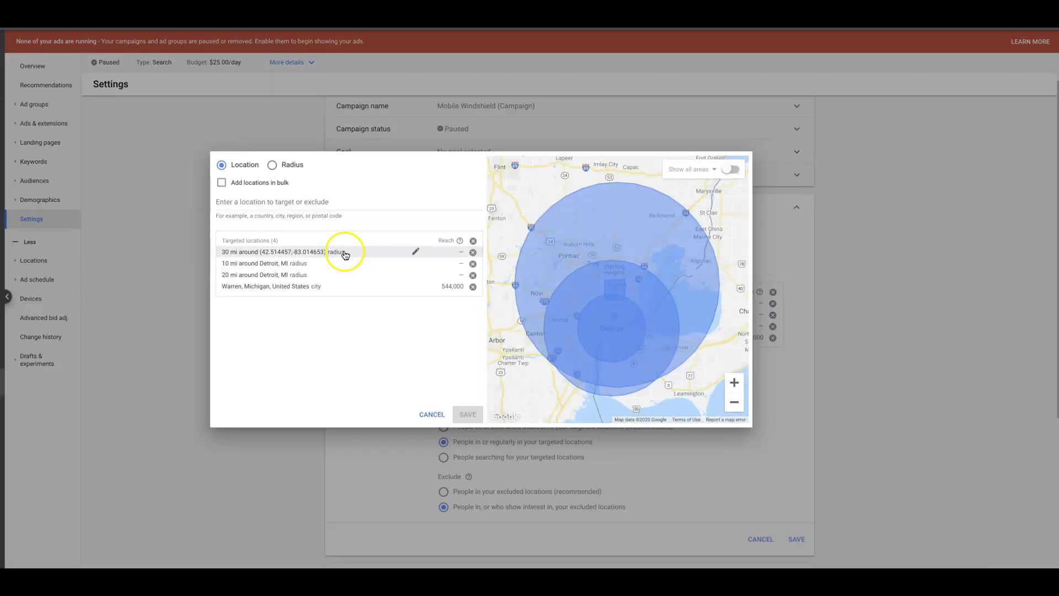
click(239, 203)
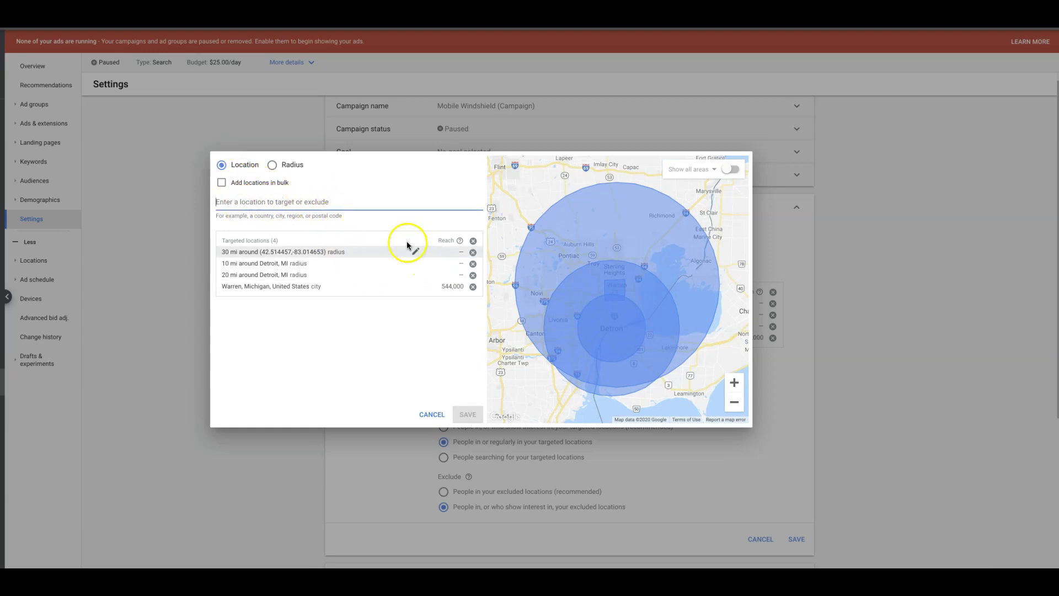
click(272, 165)
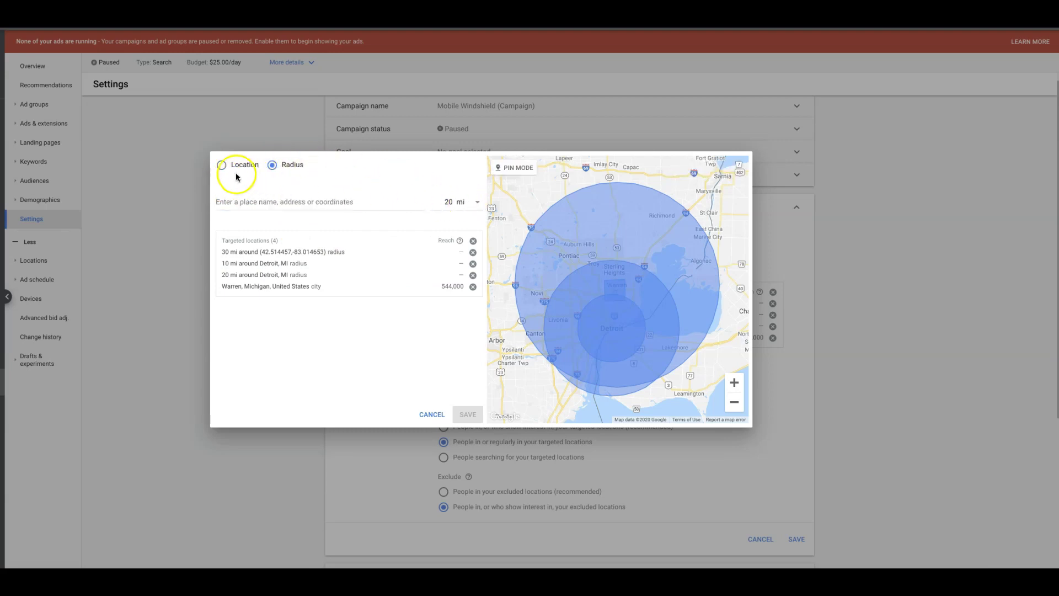
click(221, 165)
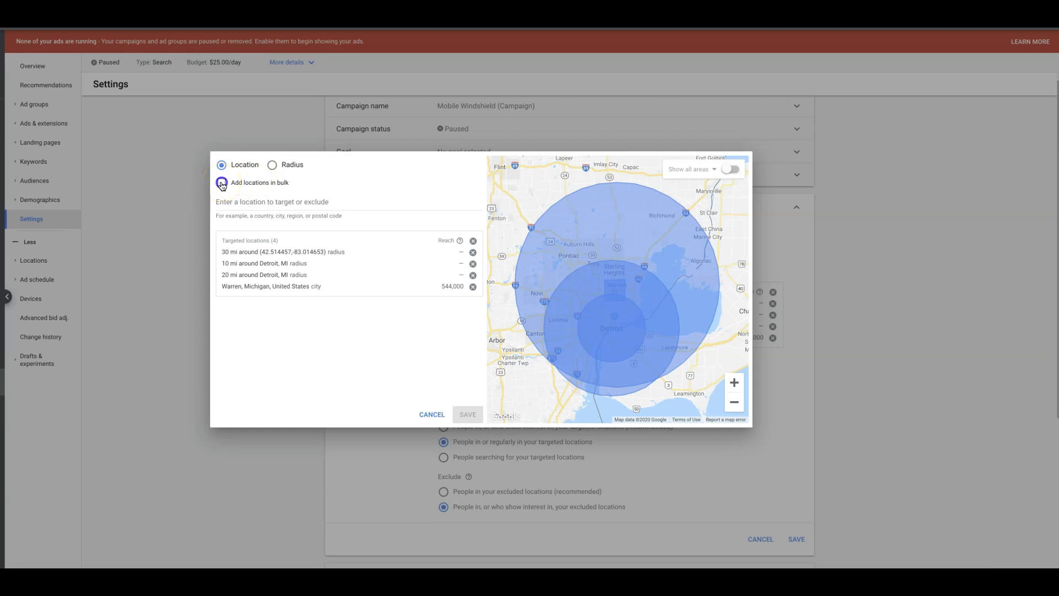
click(221, 183)
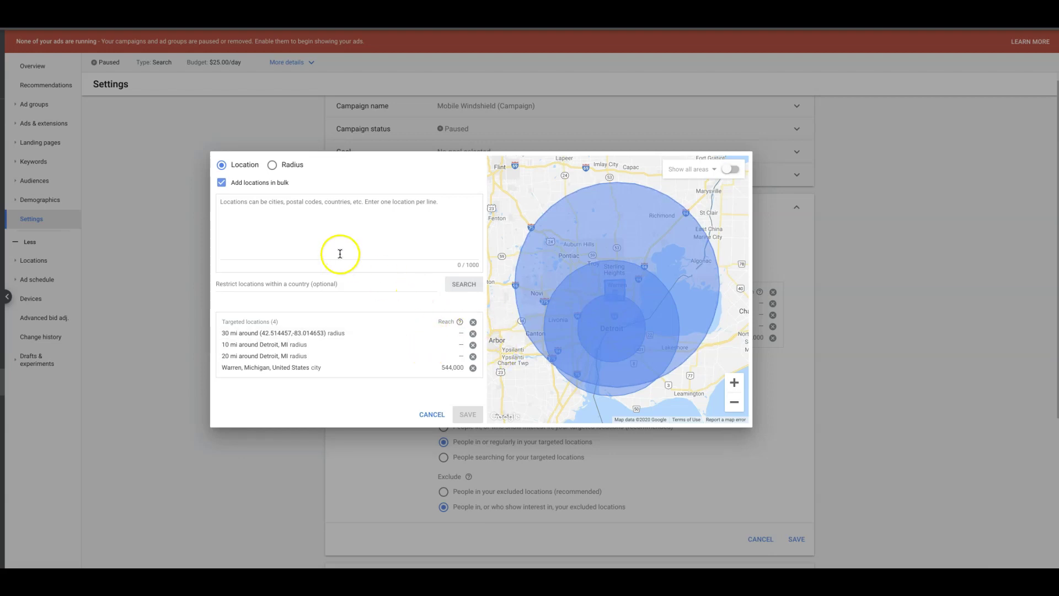
Step: Discard the location editor changes and go to the campaign's Devices settings
click(432, 415)
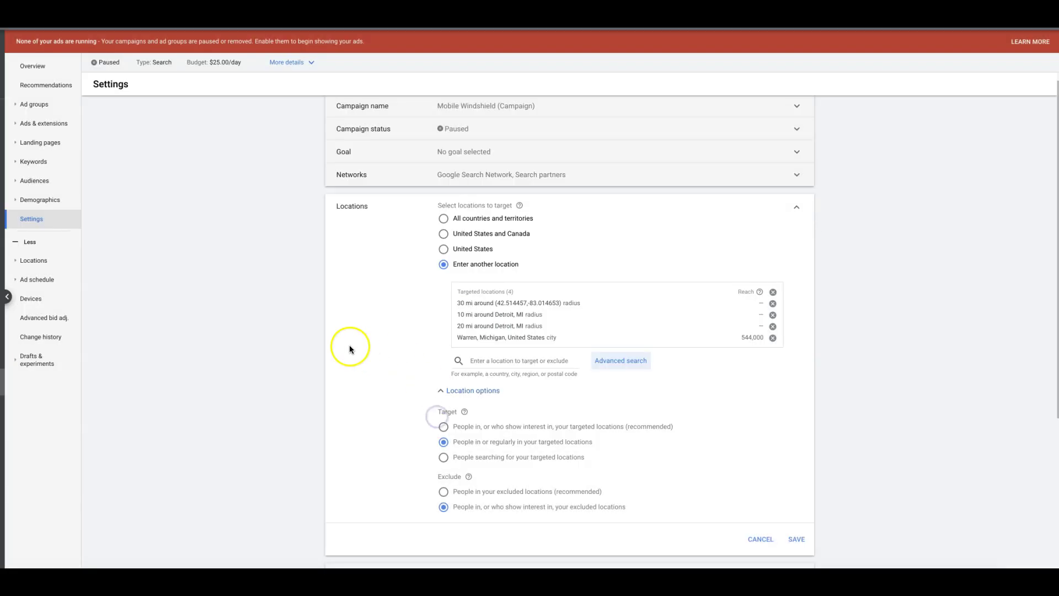
click(36, 304)
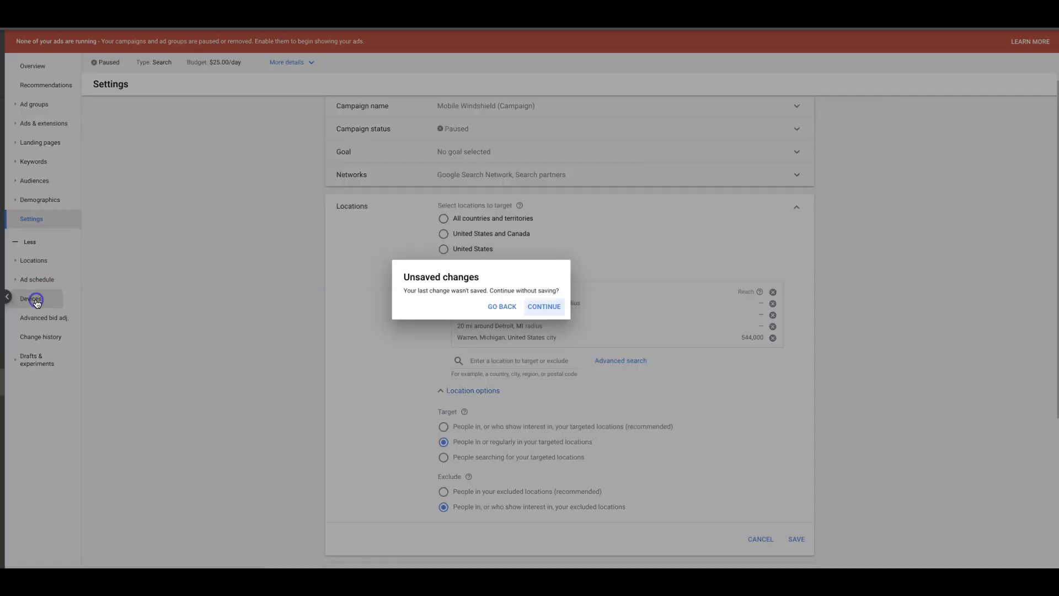
click(551, 310)
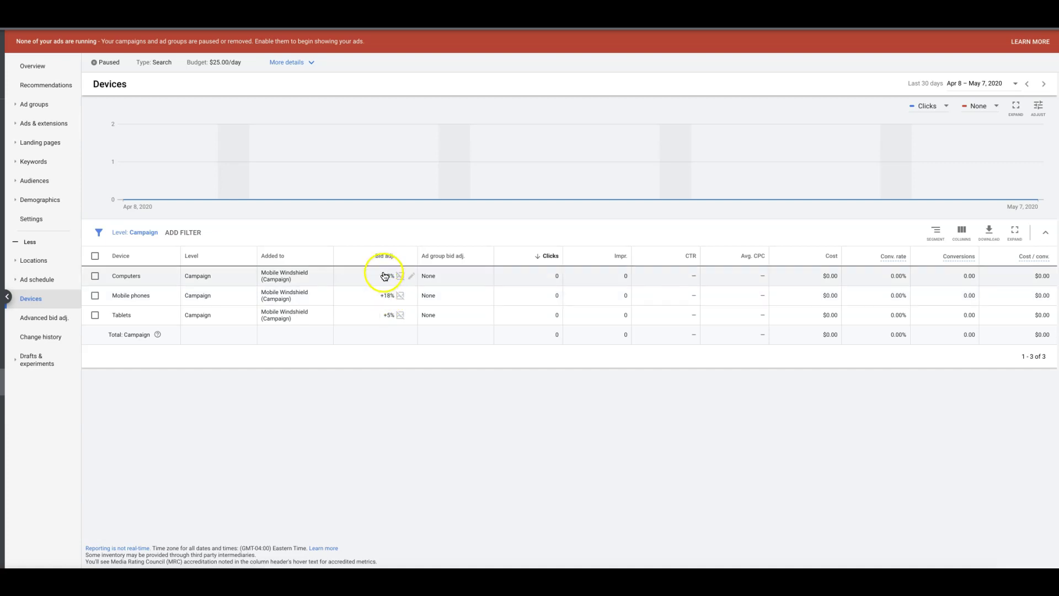
Step: Set the Computers bid adjustment to decrease 100%
click(386, 275)
click(355, 294)
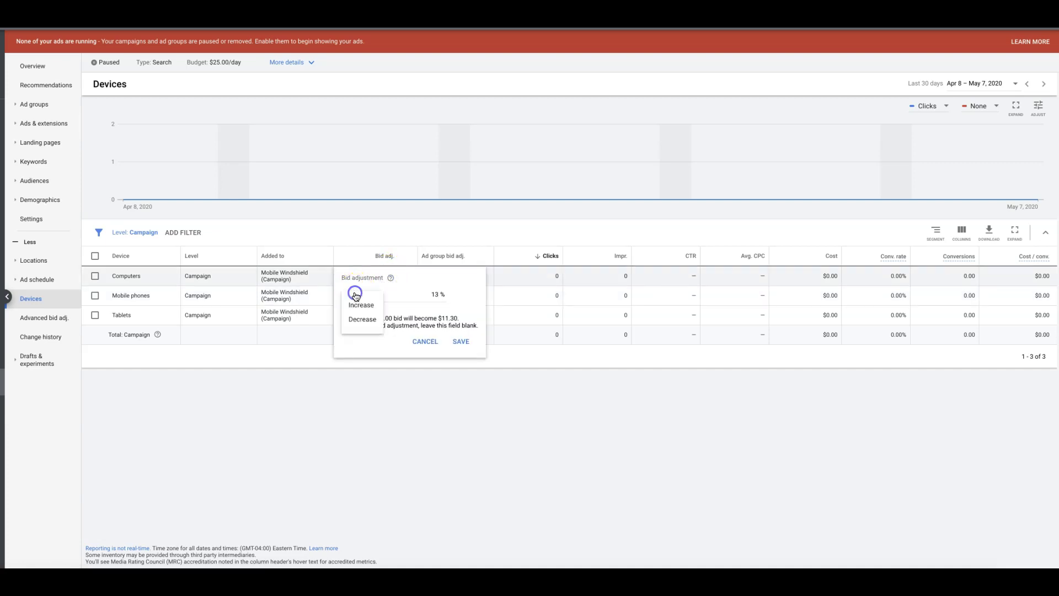
click(361, 322)
click(458, 295)
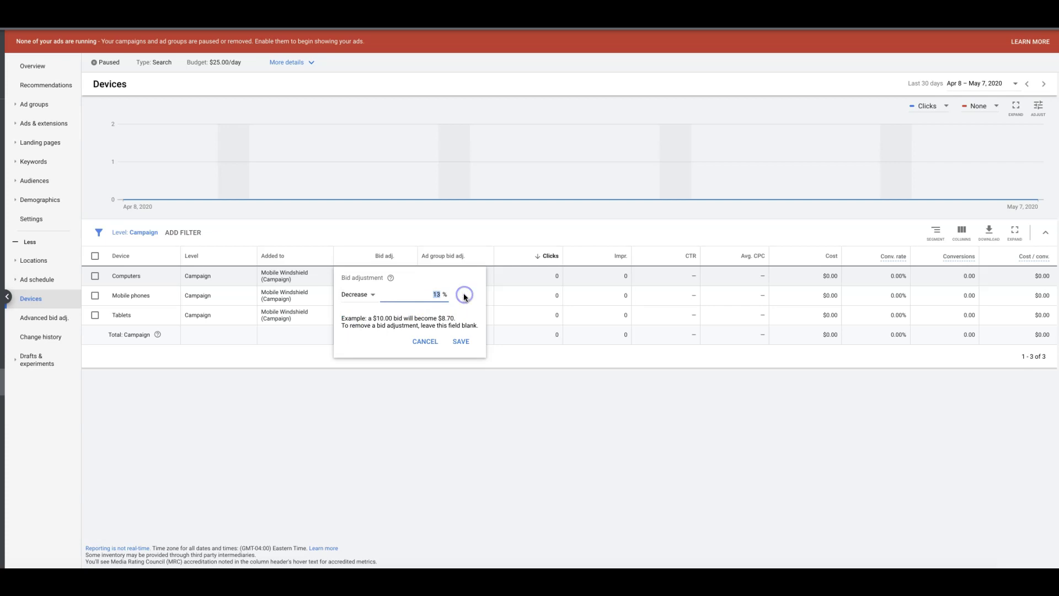
key(BackSpace)
text(00)
key(Return)
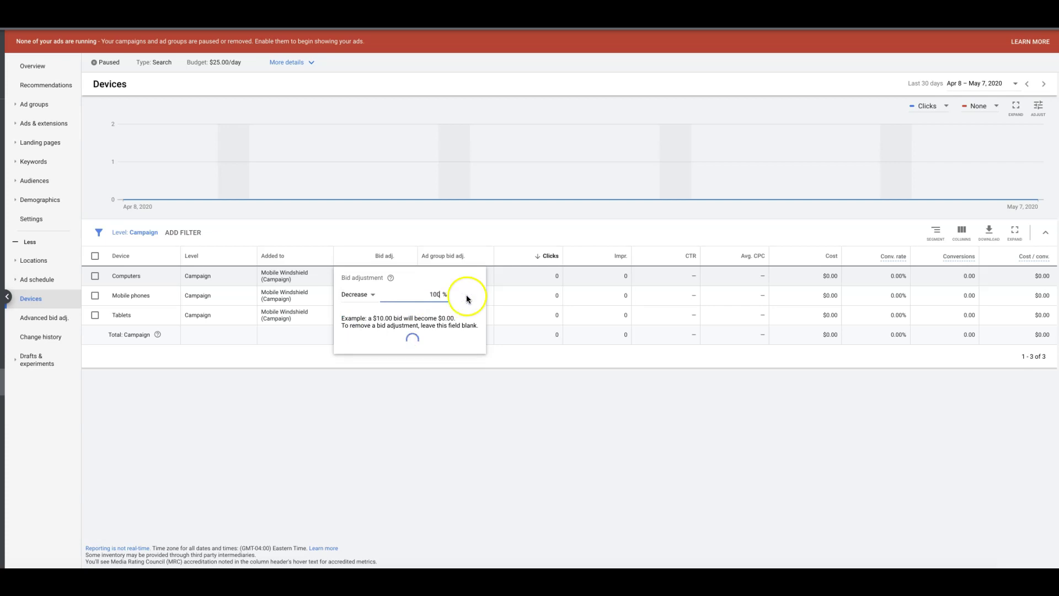
Step: Set the Tablets bid adjustment to decrease 100% and save it
click(396, 318)
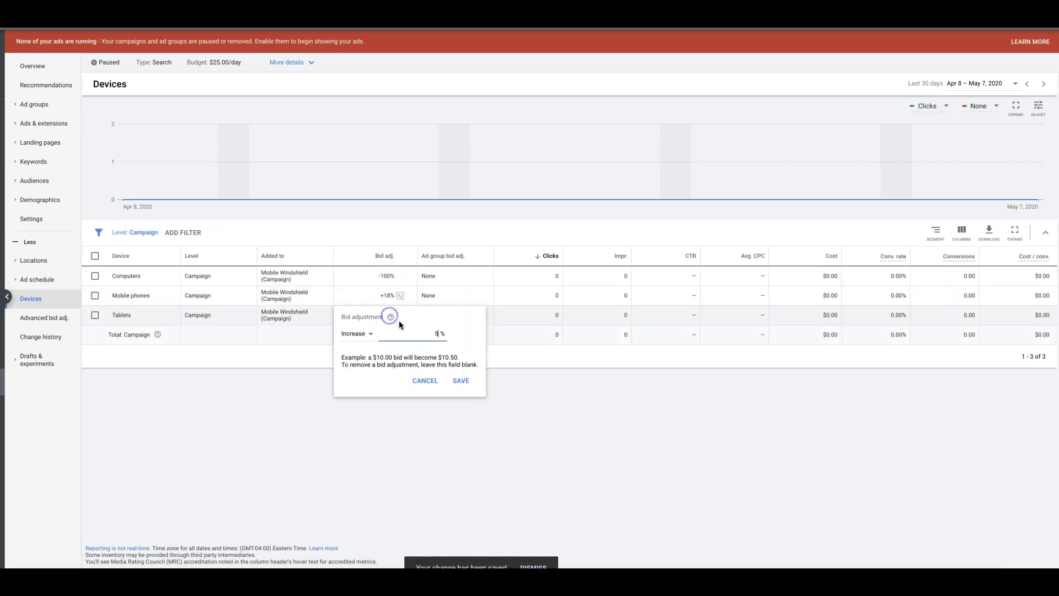
click(458, 334)
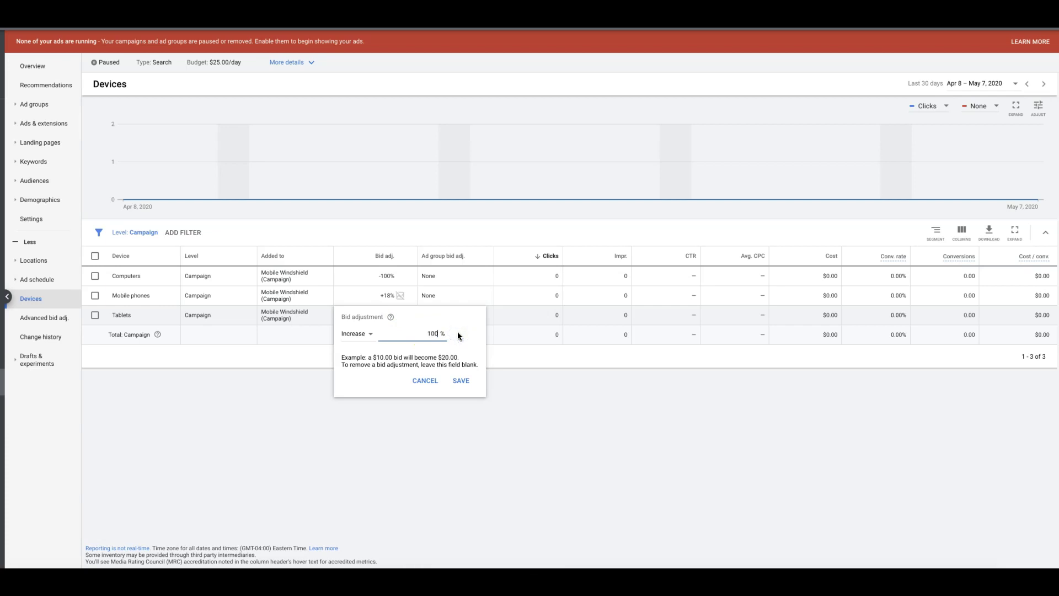
click(351, 333)
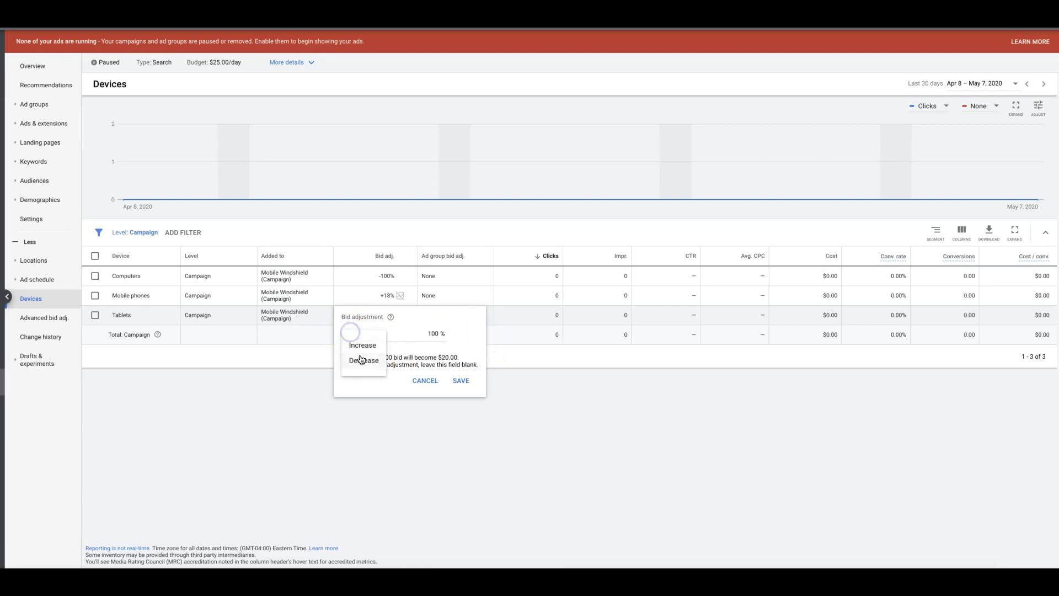
click(361, 360)
click(462, 381)
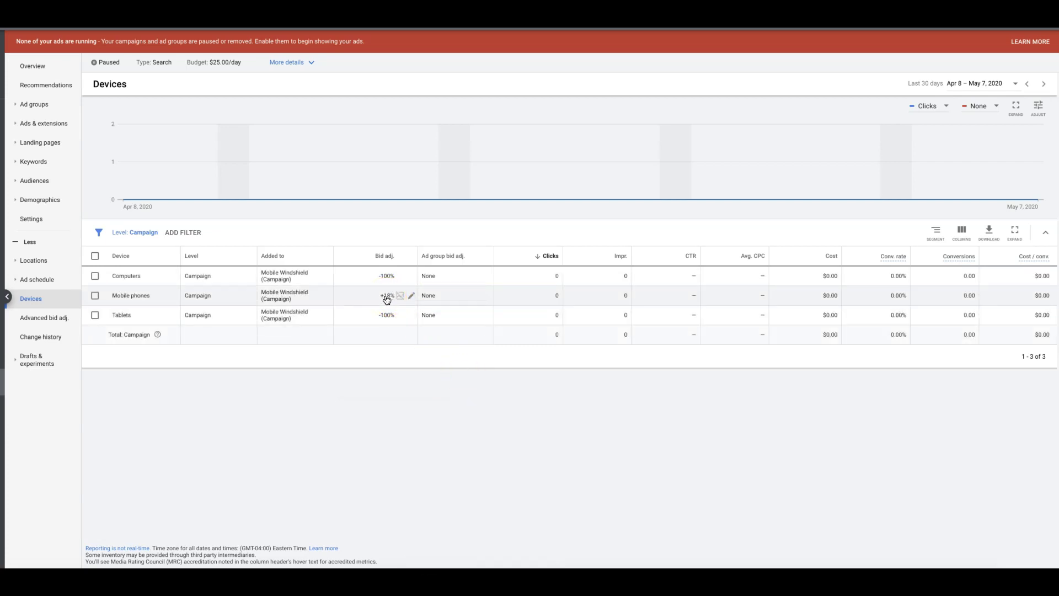
click(386, 299)
Step: View the targeted locations map zoomed out to most of the US, then open Excluded locations
click(359, 300)
click(34, 262)
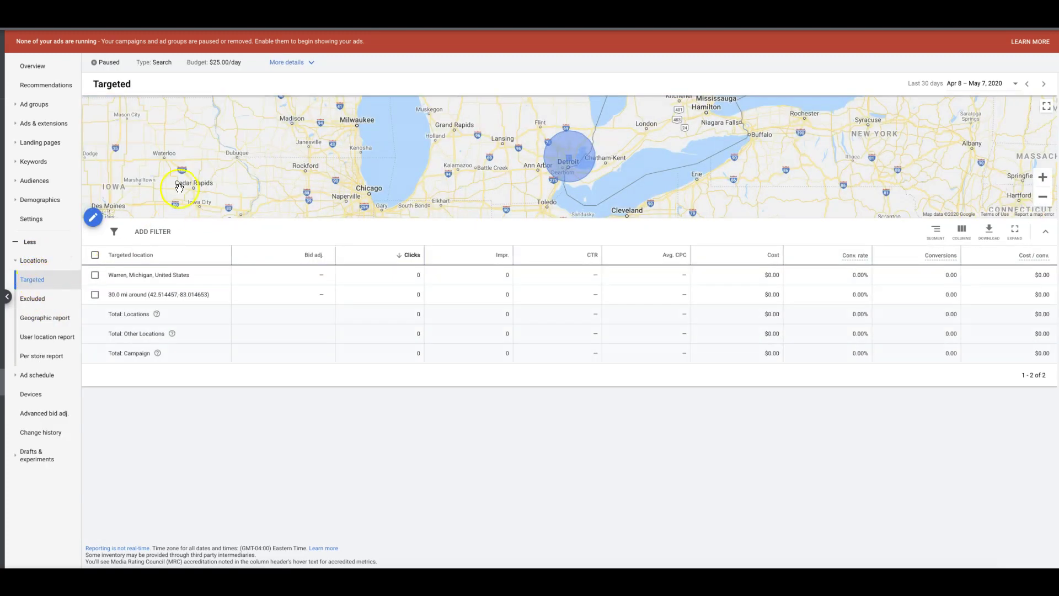
click(47, 302)
click(1042, 199)
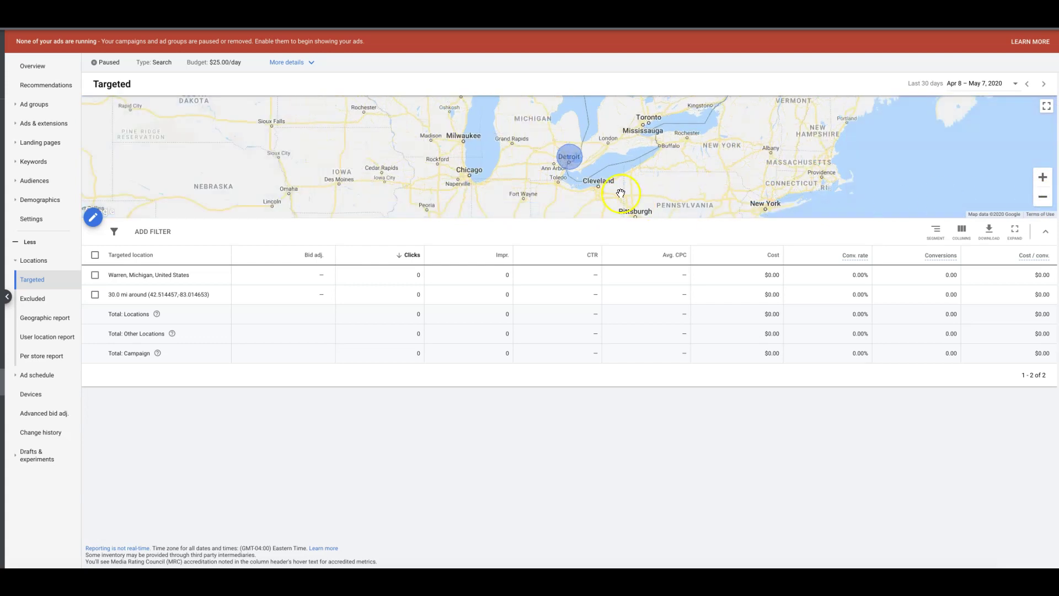
click(1045, 201)
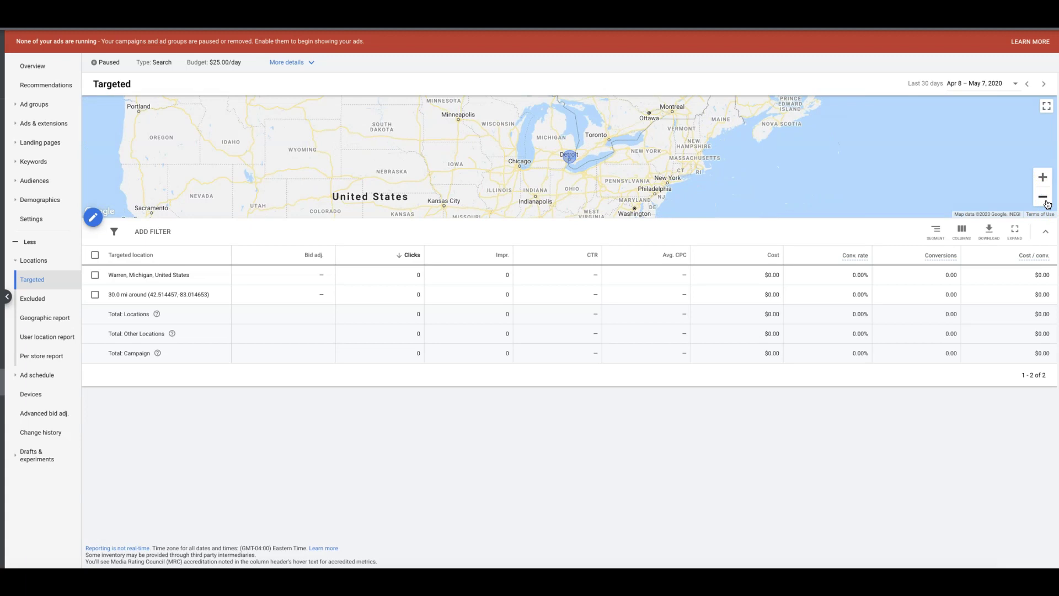
click(41, 299)
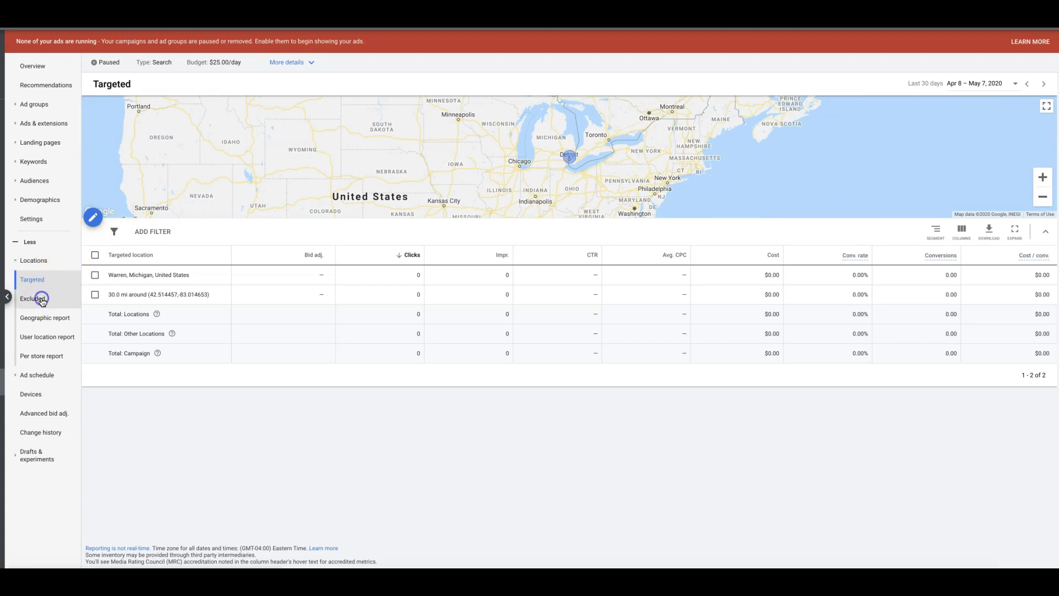
Step: Exclude Canada, save, and center the map on the northern US
click(95, 219)
click(138, 144)
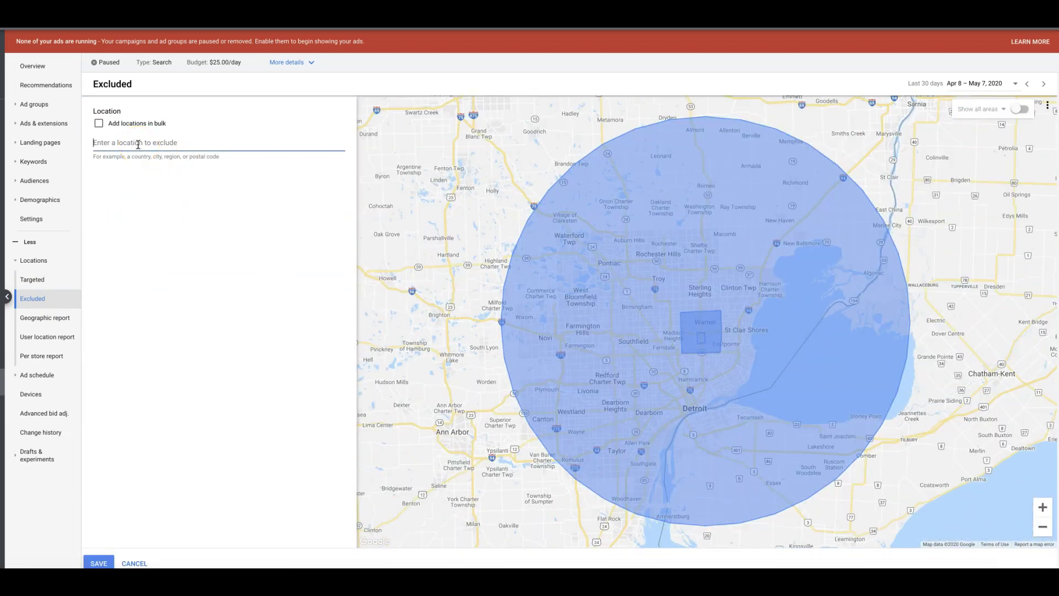
text(can)
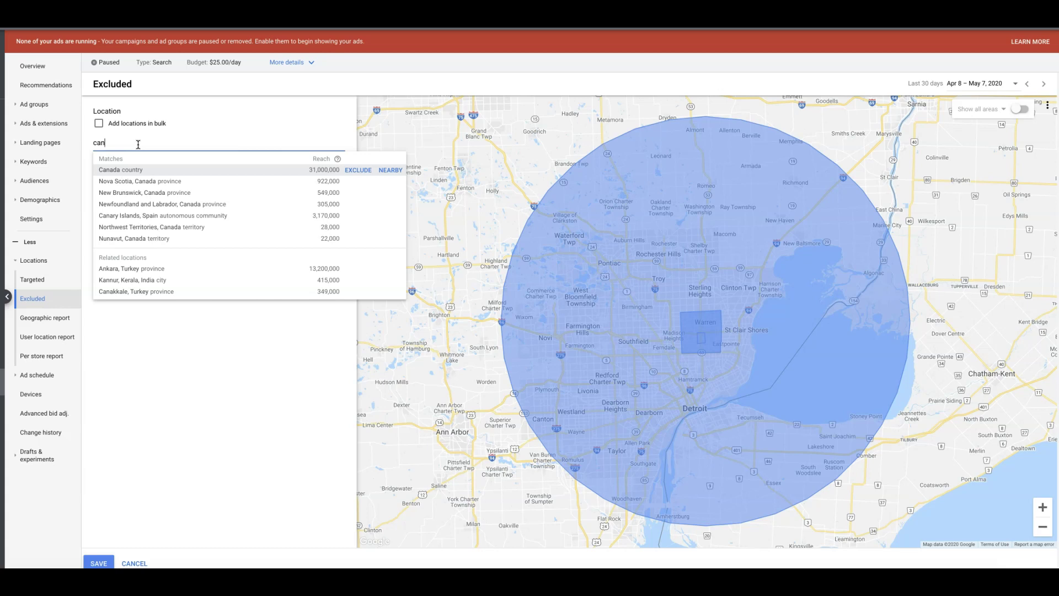
click(354, 169)
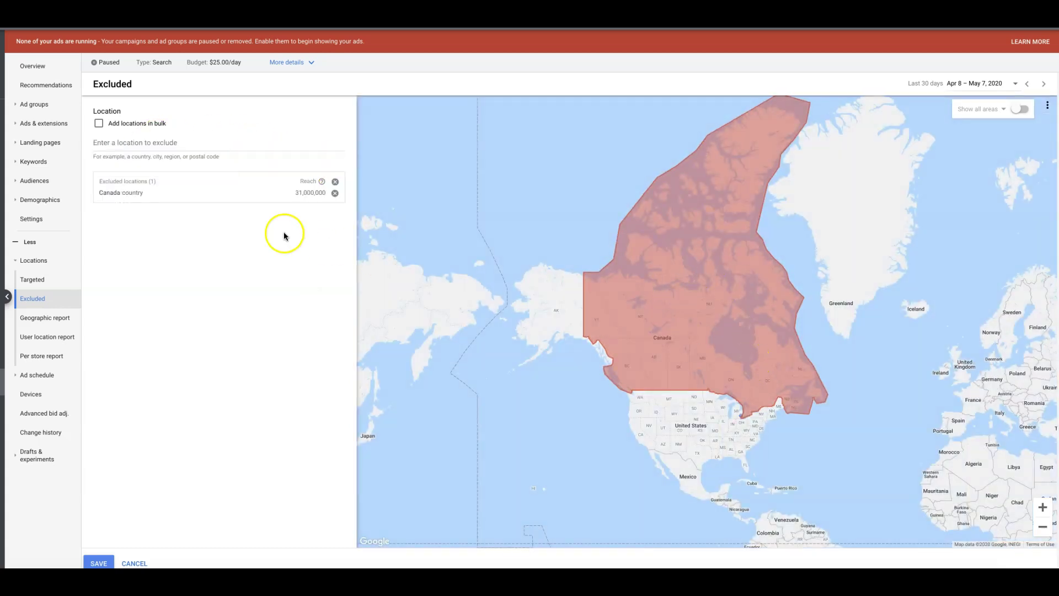
click(100, 563)
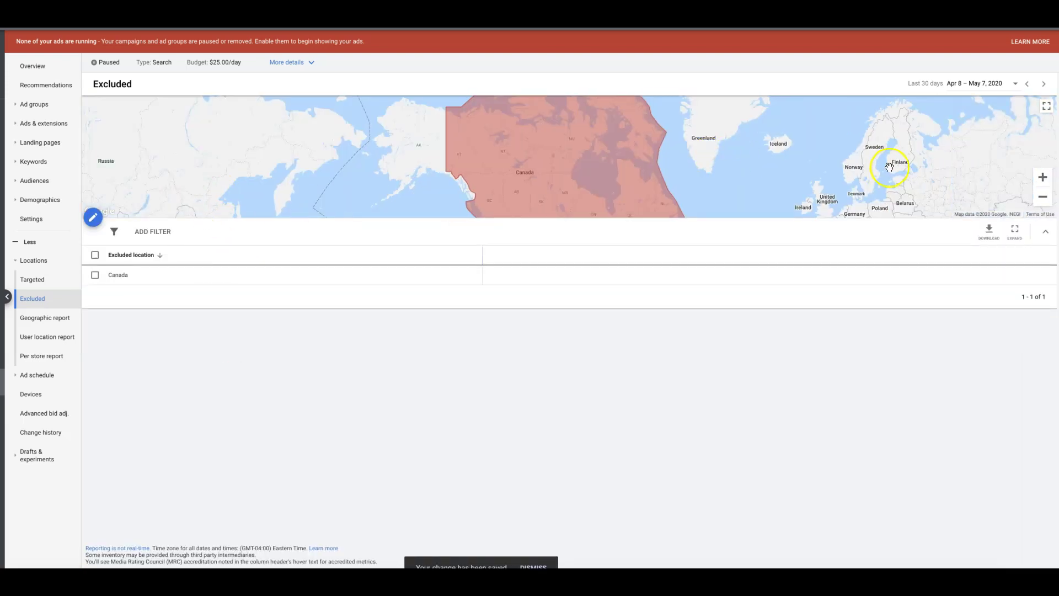
drag(792, 177, 795, 97)
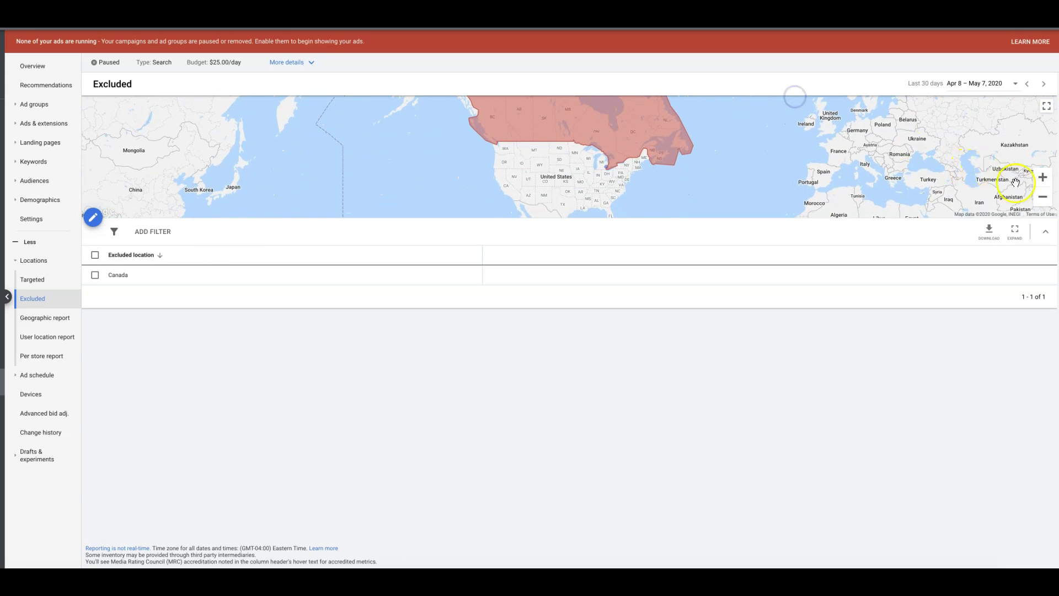
click(1042, 177)
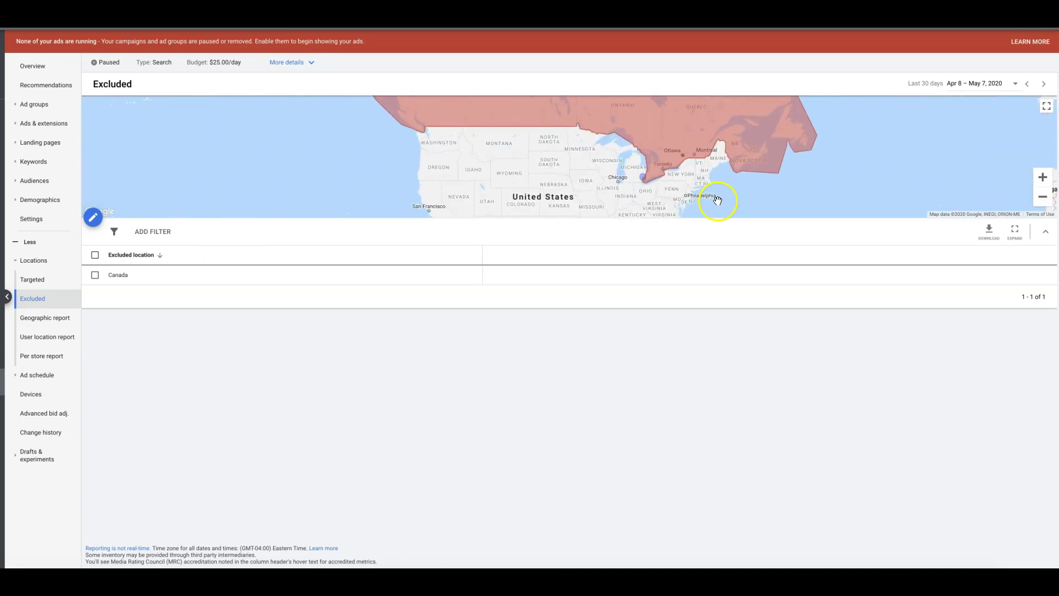
Step: Add Ohio as an excluded location and save
click(94, 220)
click(109, 141)
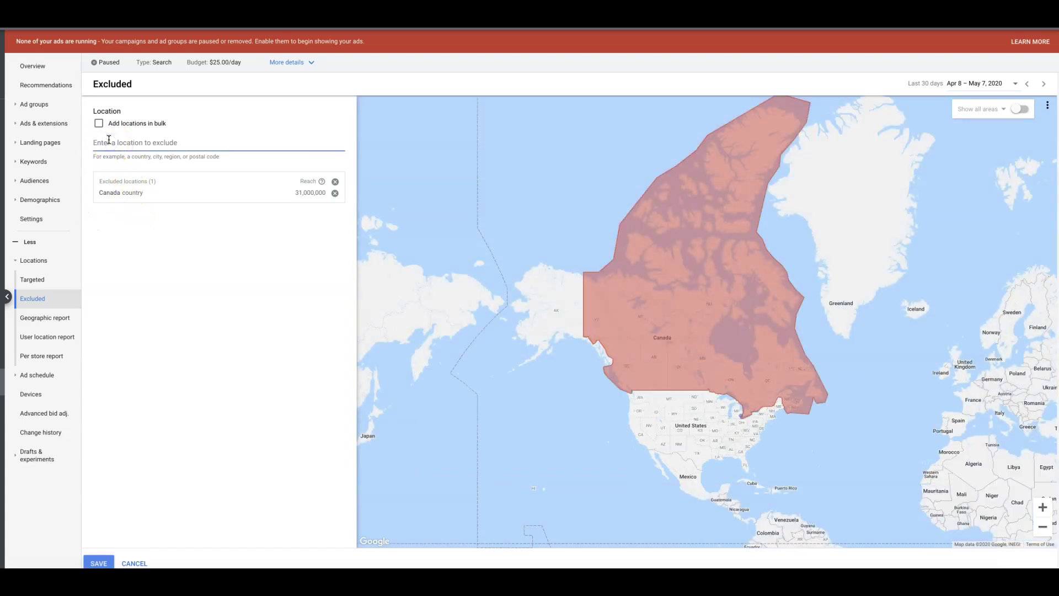
text(ohio)
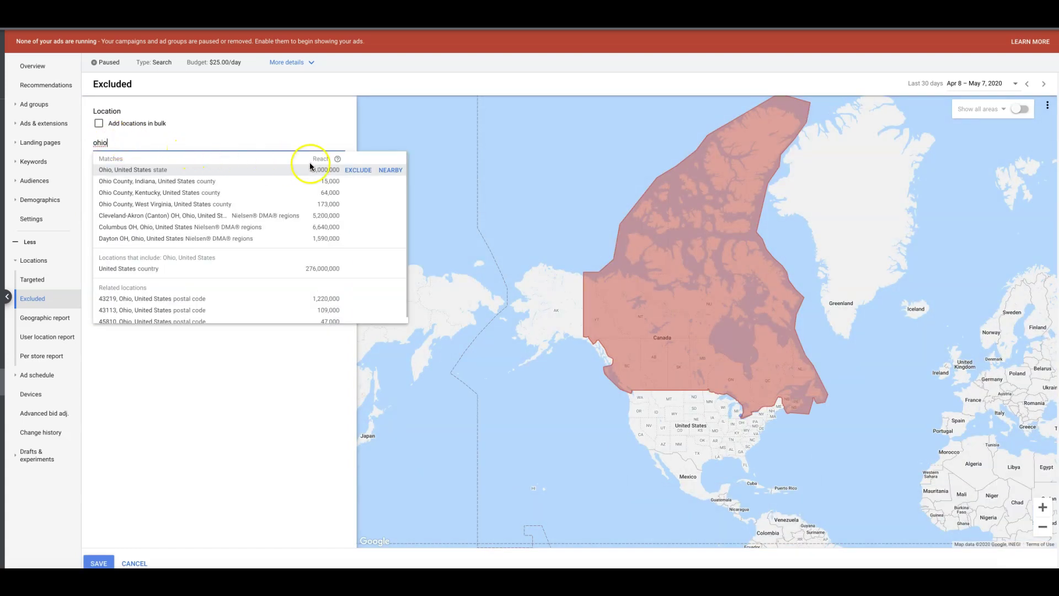
click(353, 170)
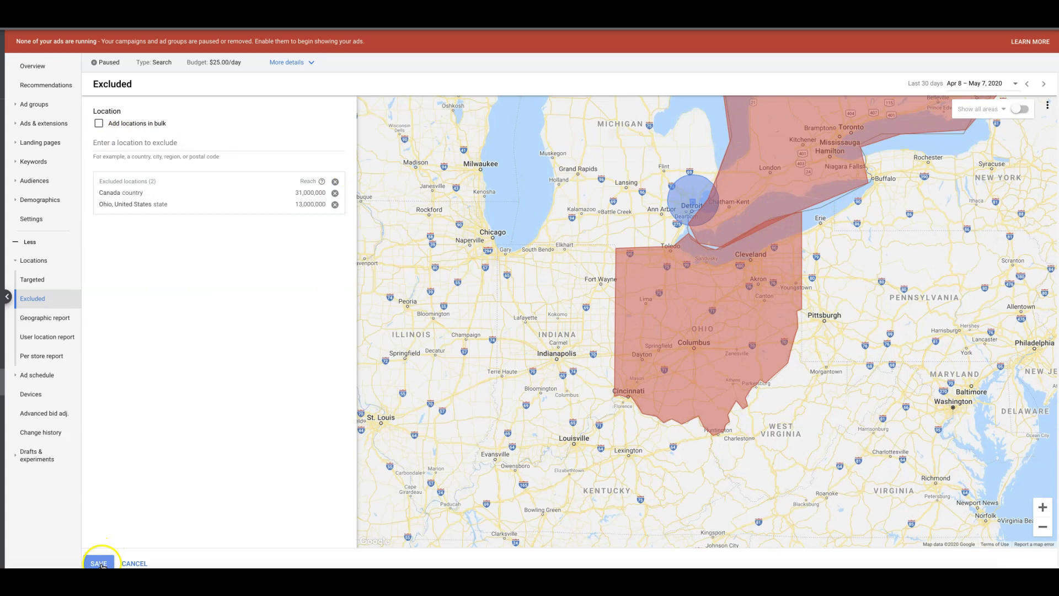
click(99, 563)
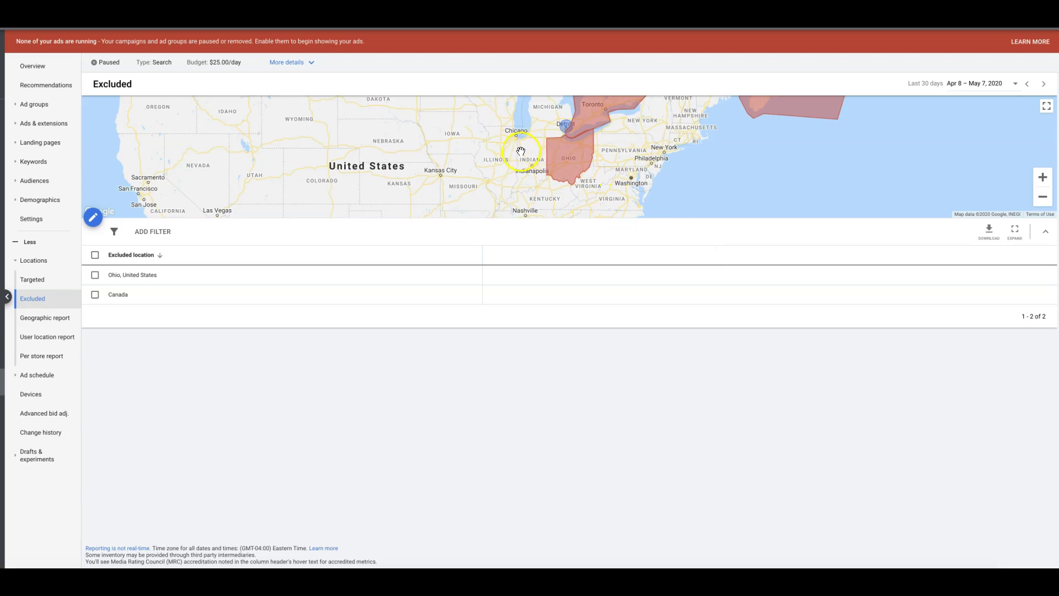
Step: Add Indiana as an excluded location and save
click(93, 217)
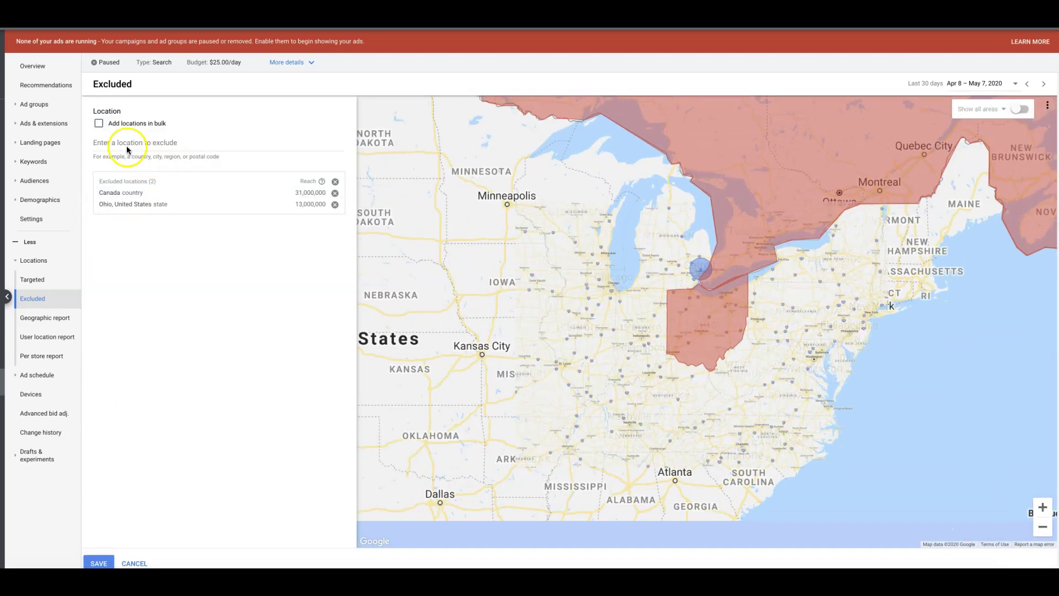
click(120, 142)
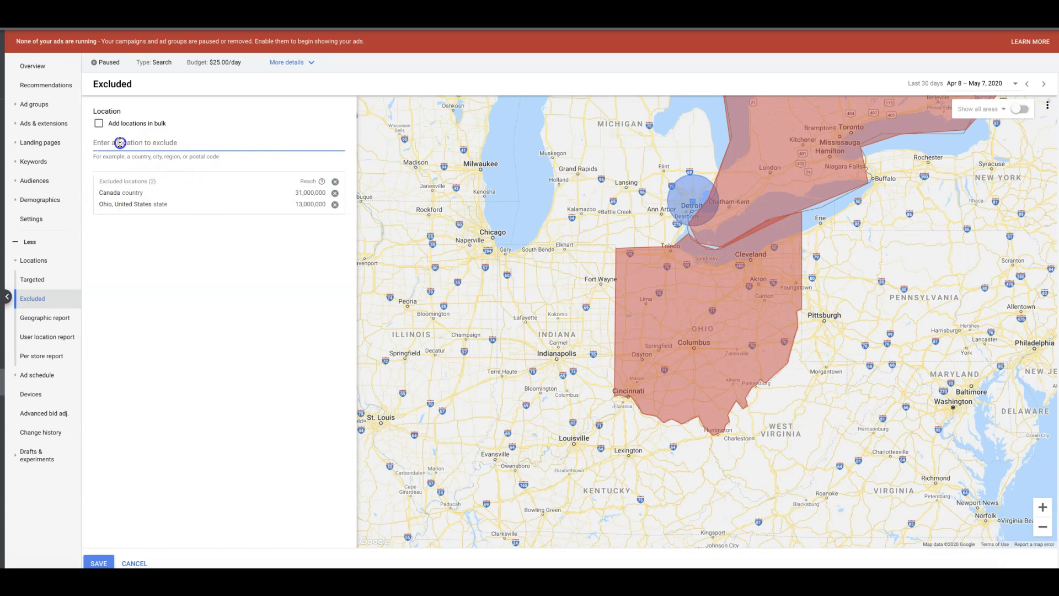
text(indian)
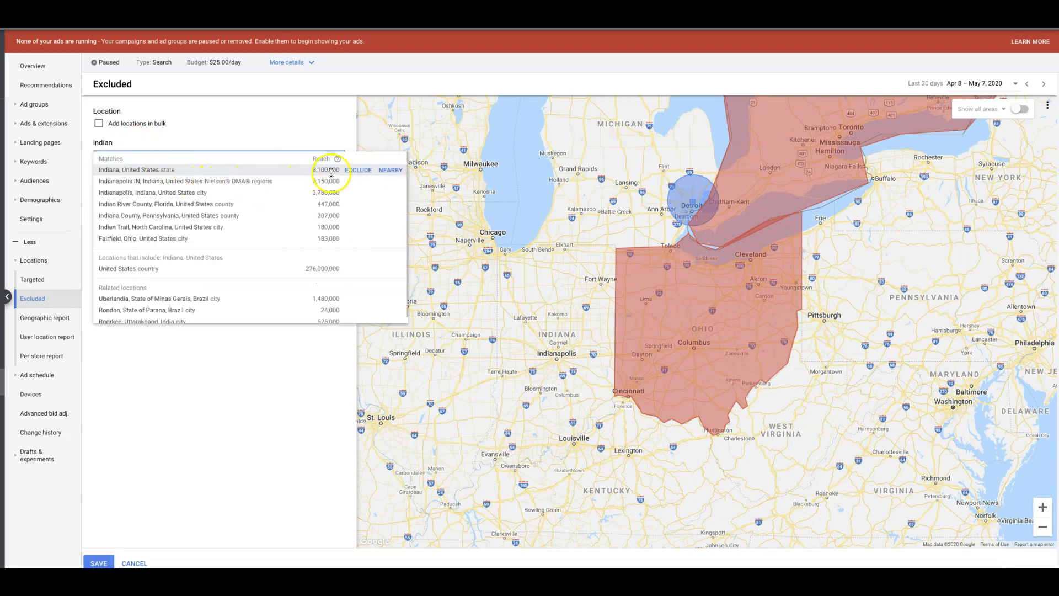
click(352, 174)
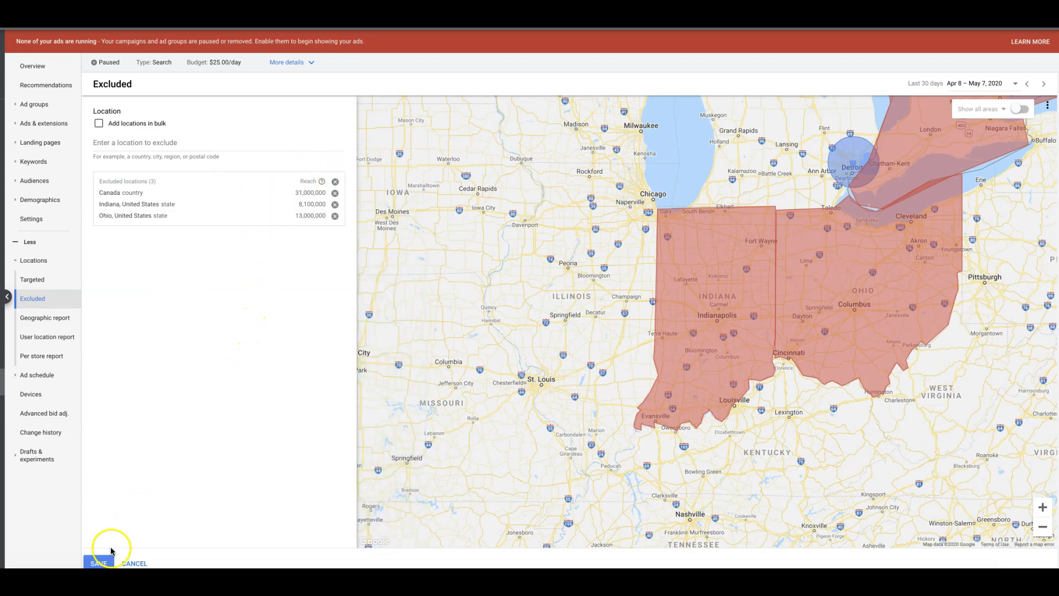
click(98, 563)
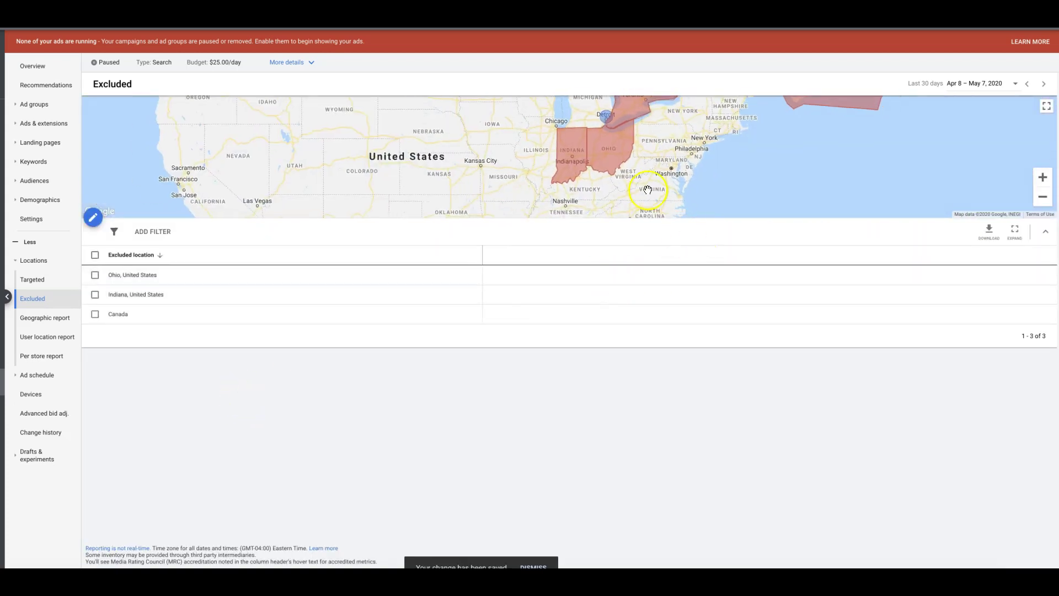
drag(601, 157, 606, 201)
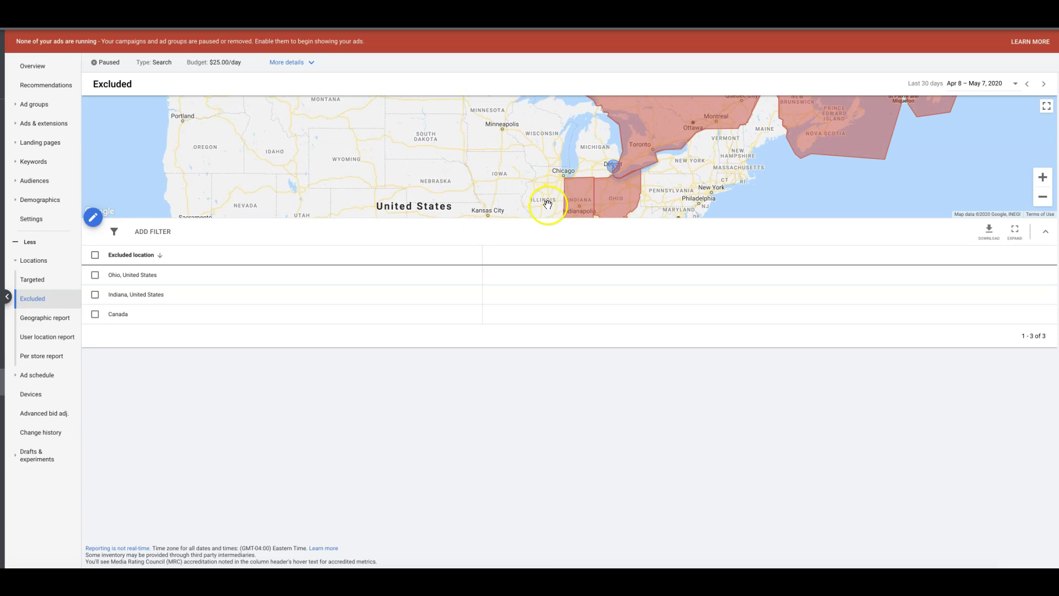
Step: Add Illinois as another excluded location alongside Canada, Indiana and Ohio
click(93, 217)
click(131, 142)
text(illi)
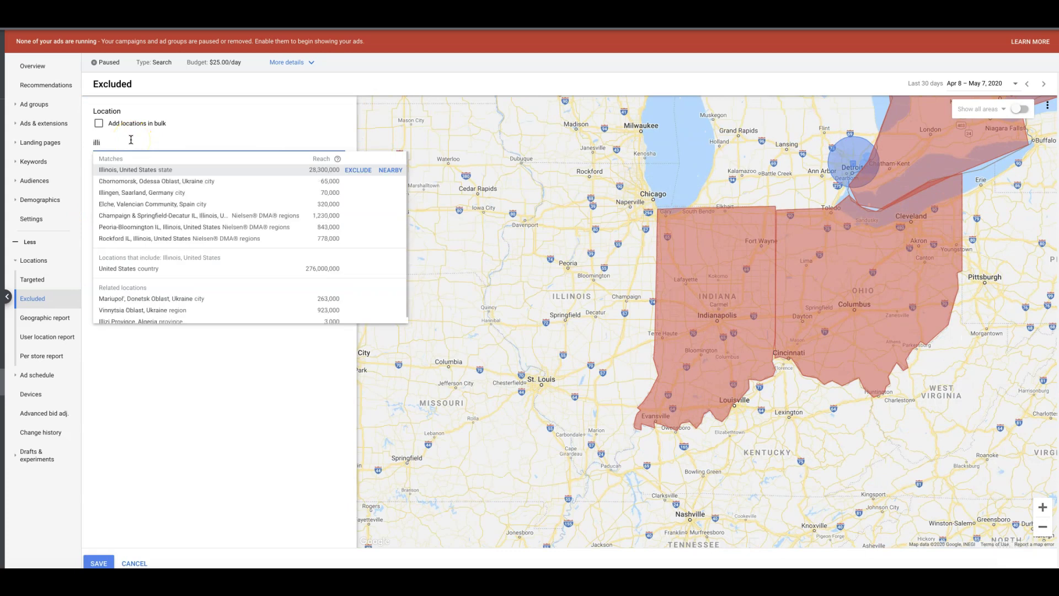
click(356, 170)
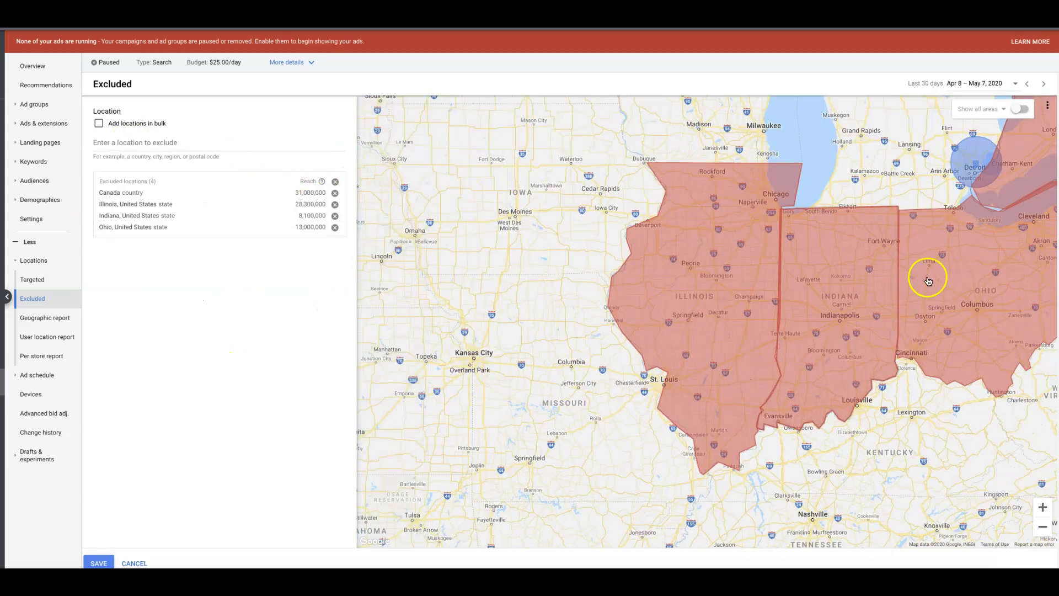
Step: Pan and zoom the map around Detroit to check the exclusions surround the target radius
drag(925, 276, 659, 394)
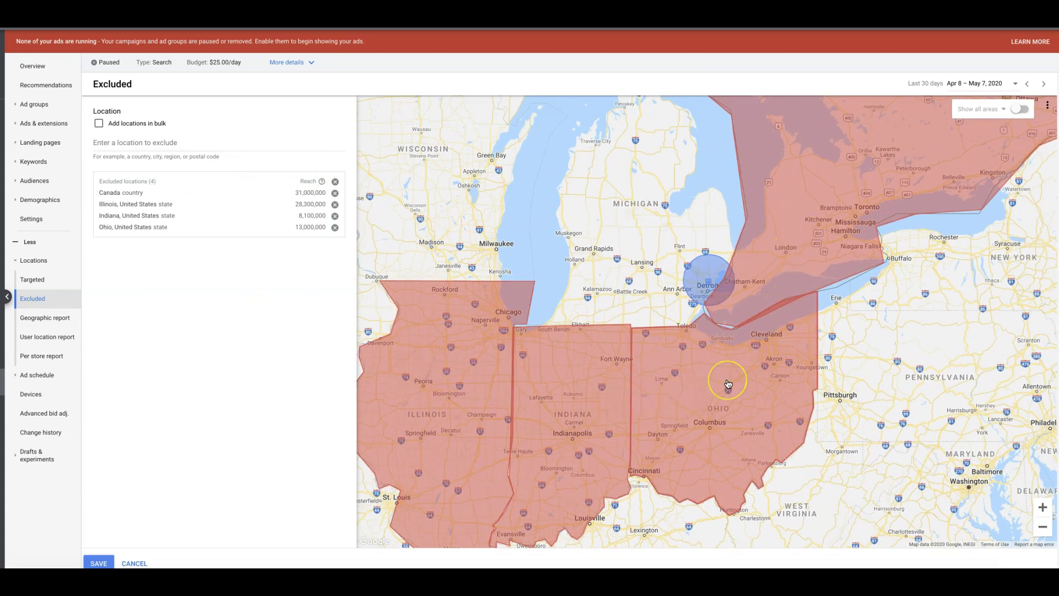
drag(672, 317, 635, 361)
click(1043, 507)
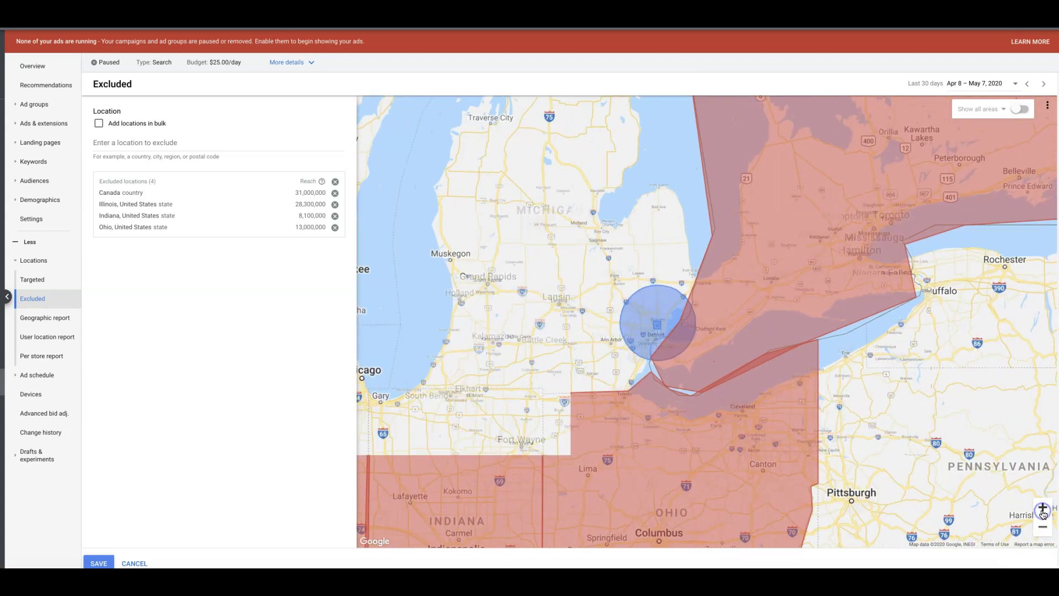
click(1050, 534)
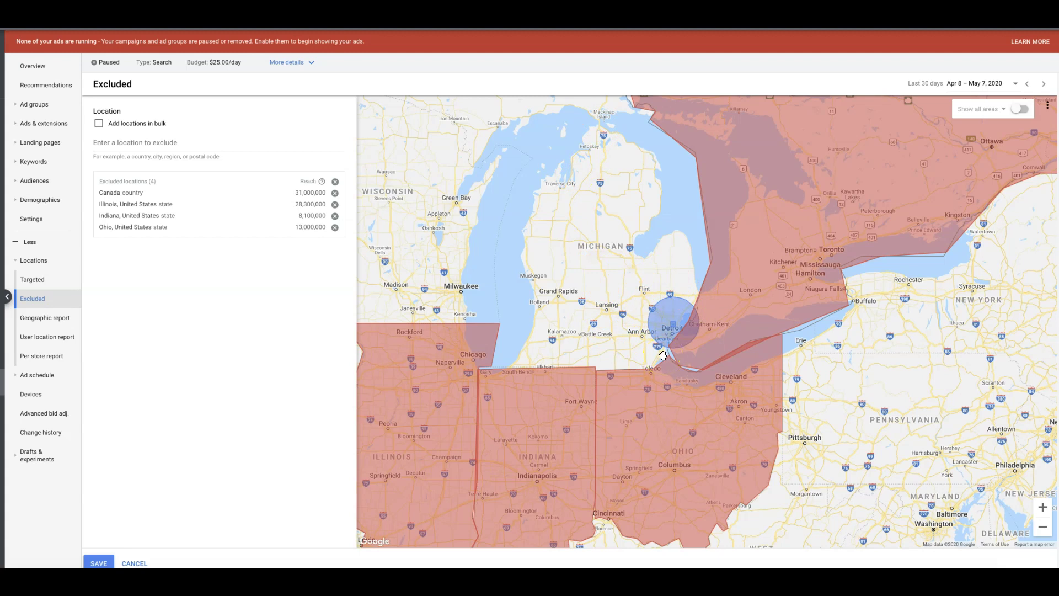
click(599, 344)
click(655, 366)
click(609, 307)
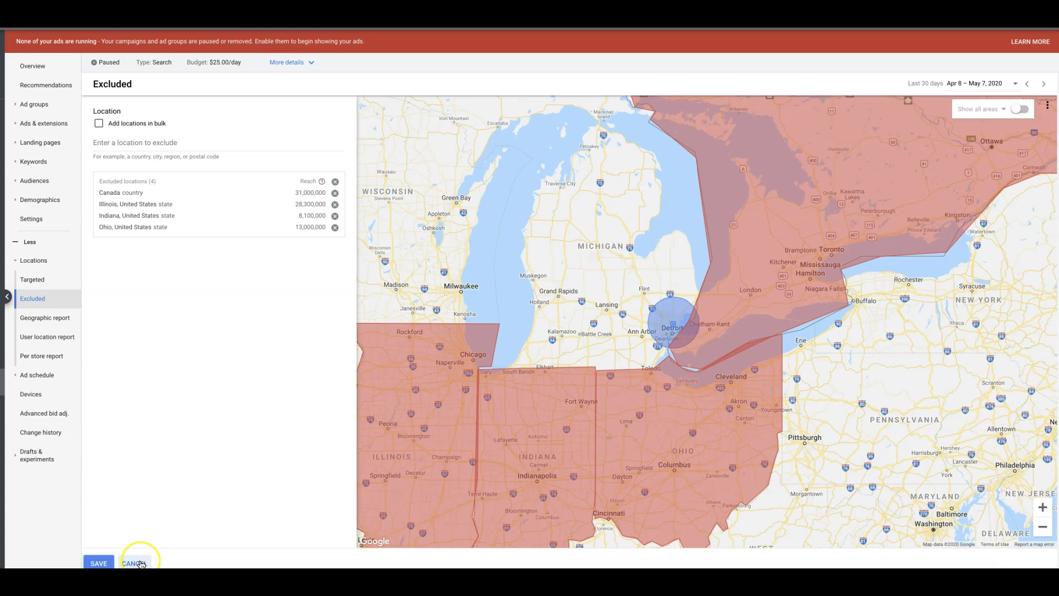
Step: Save the exclusions and review the targeted Warren, Michigan 30.0 mi radius on the map
click(107, 563)
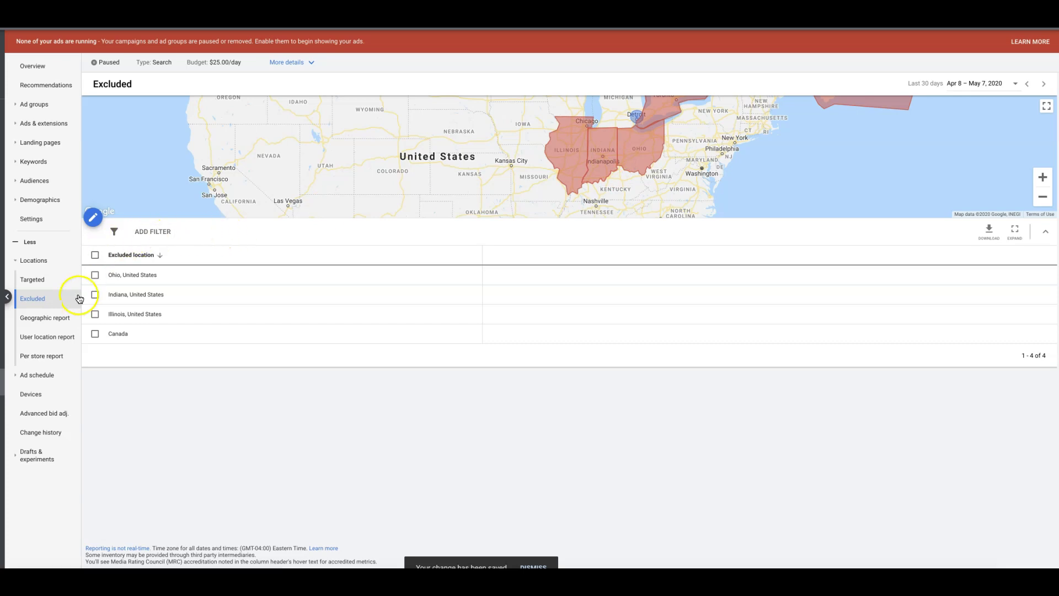
click(33, 281)
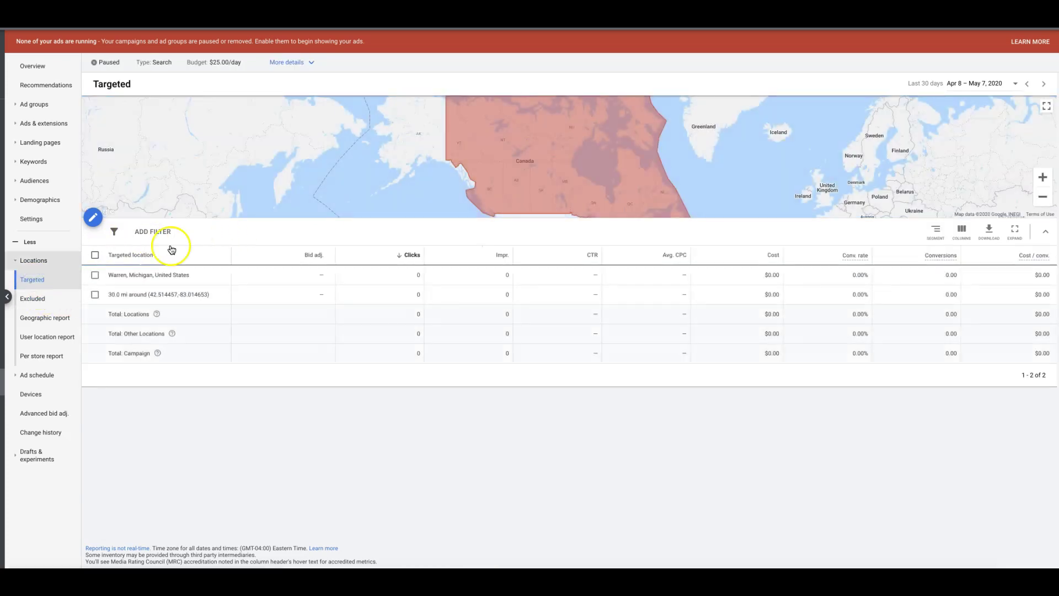
drag(650, 190, 638, 151)
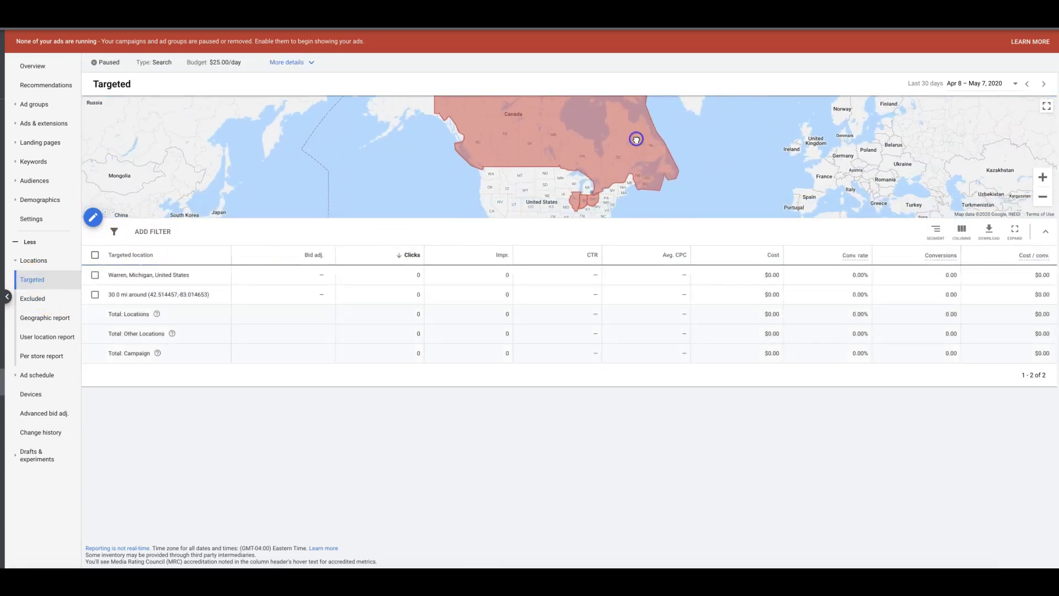
drag(539, 182, 536, 163)
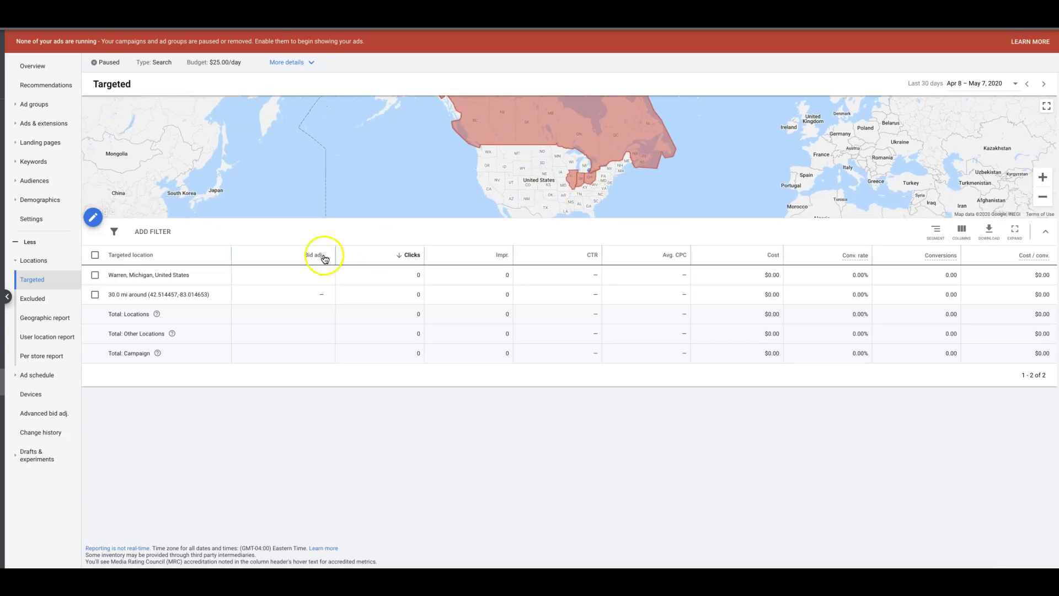